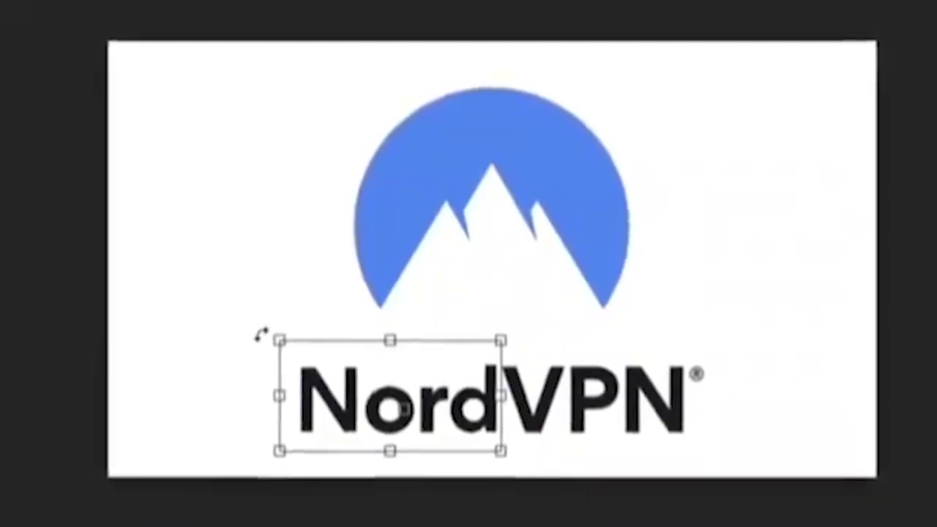
left_click_drag(261, 335, 381, 515)
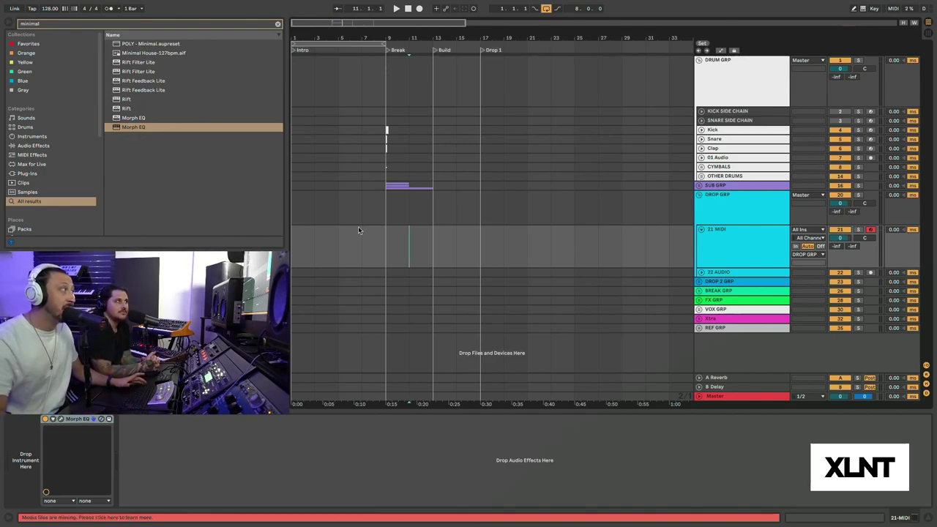
Step: Open the Morph EQ plug-in on the 21 MIDI track, then enlarge and reposition its window
left_click(739, 246)
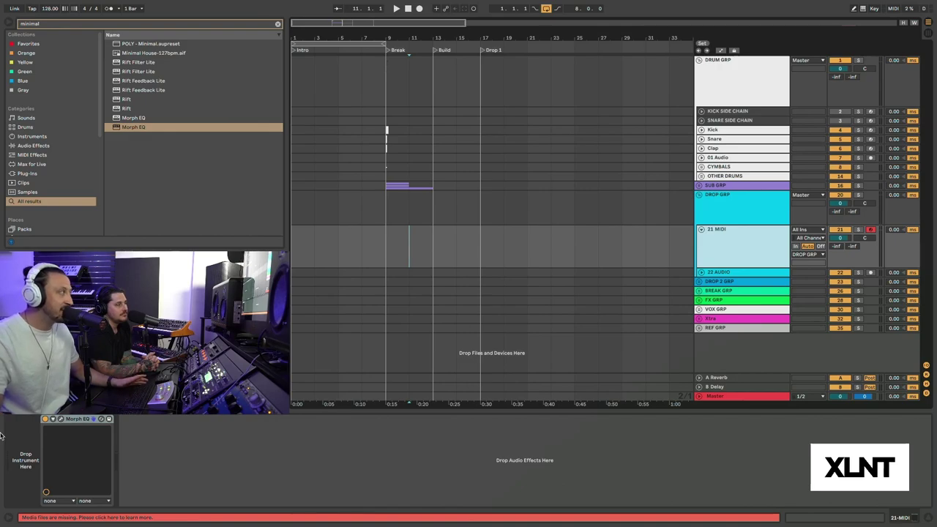
left_click(60, 420)
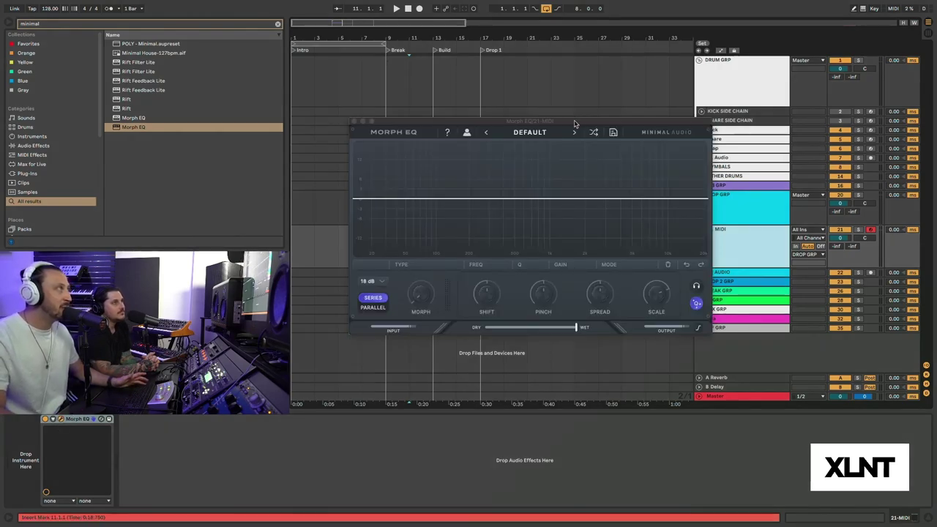
left_click_drag(578, 121, 553, 91)
left_click_drag(687, 306, 848, 399)
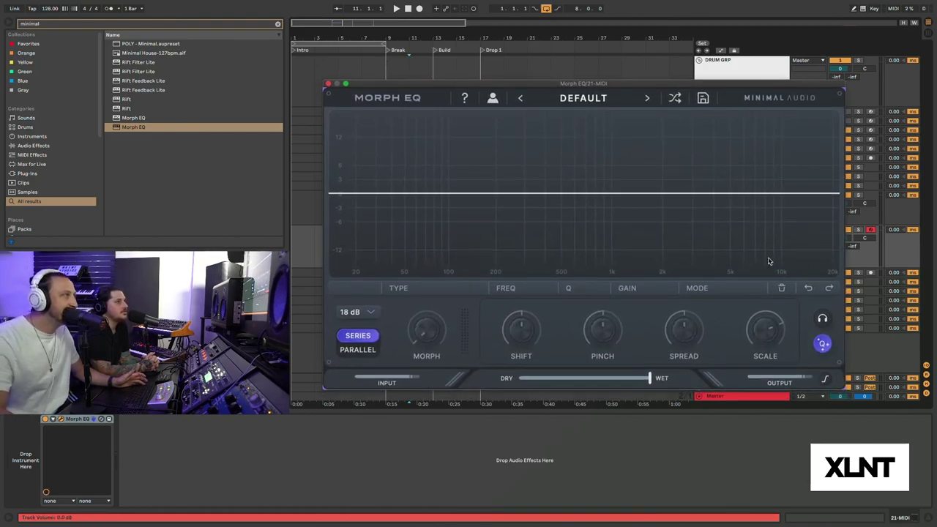
left_click_drag(643, 87, 642, 85)
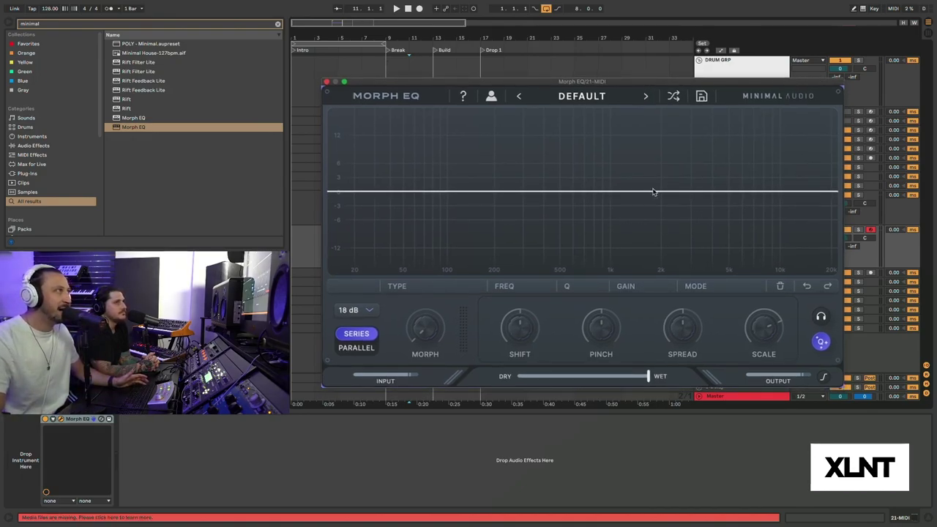
left_click_drag(609, 81, 628, 86)
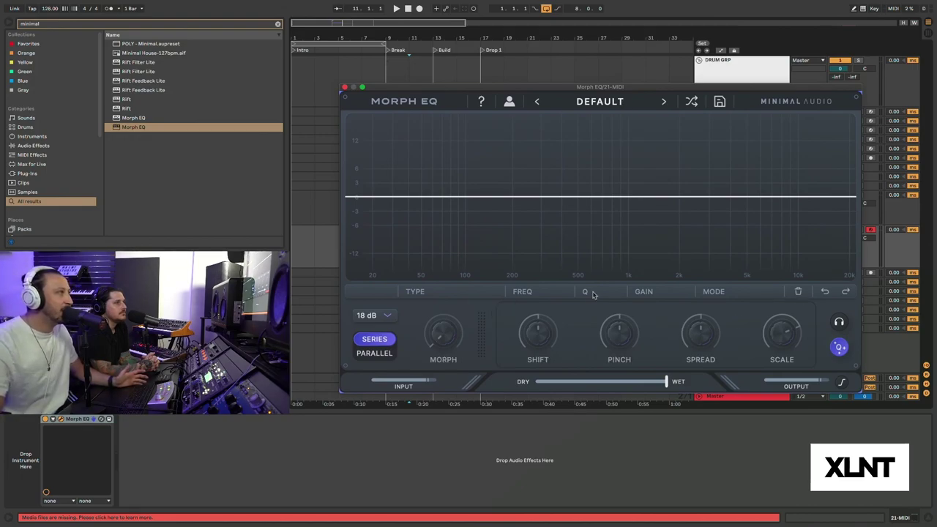
left_click(600, 101)
mouse_move(582, 175)
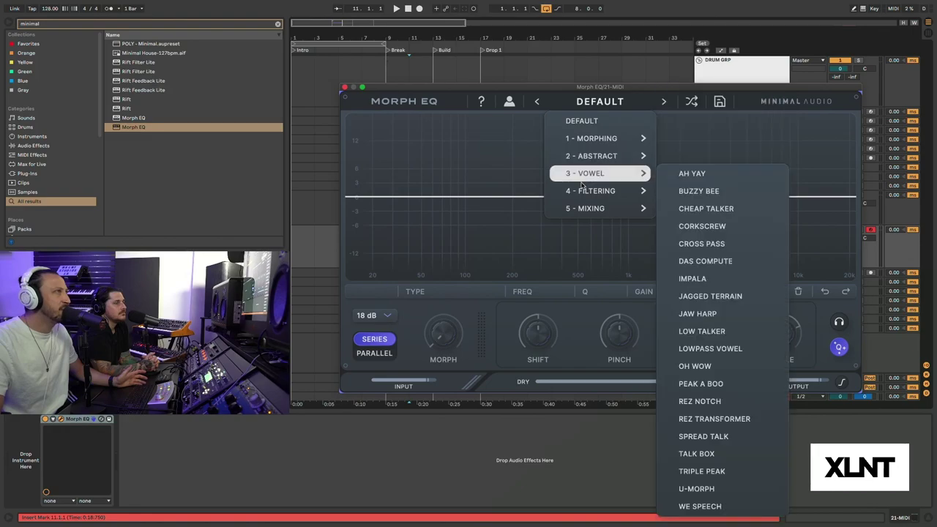
left_click(399, 174)
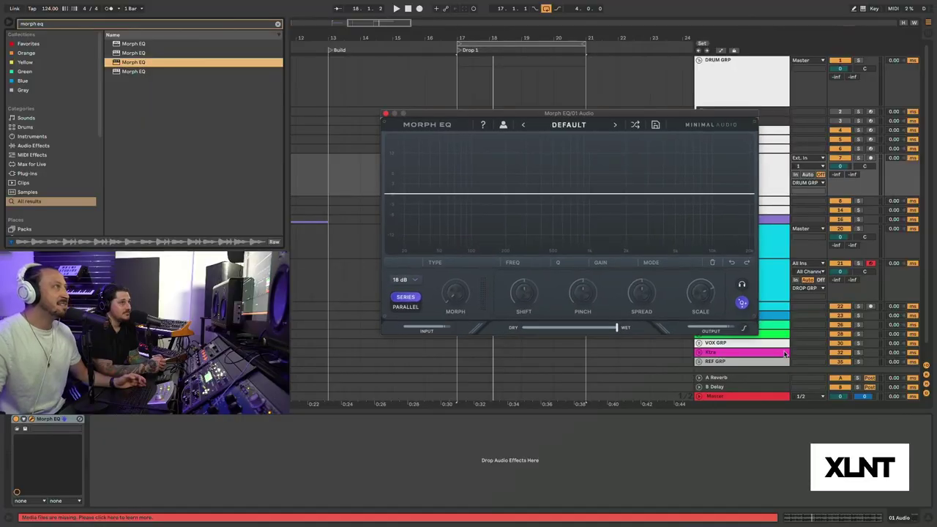
Step: Move and enlarge the Morph EQ window on the 01 Audio track and play the Drop 1 loop through the Default preset
left_click_drag(663, 116, 677, 155)
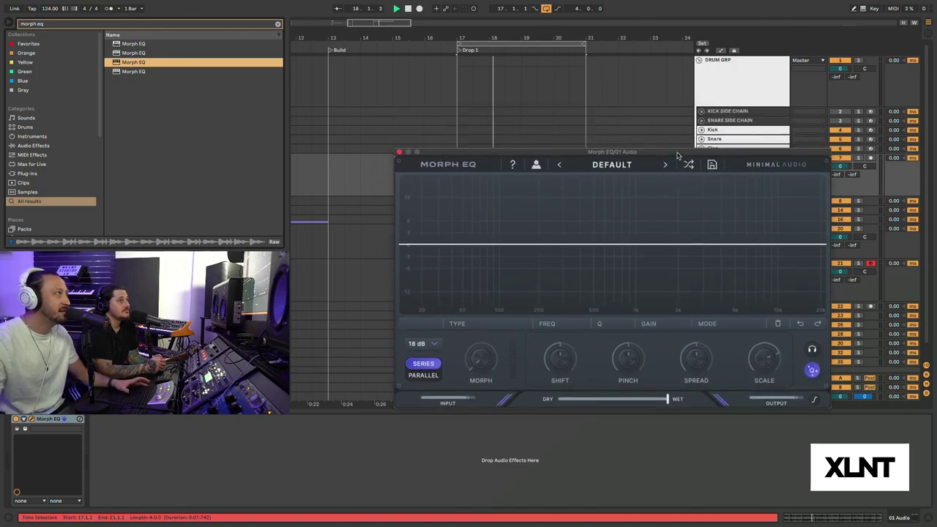
key("space")
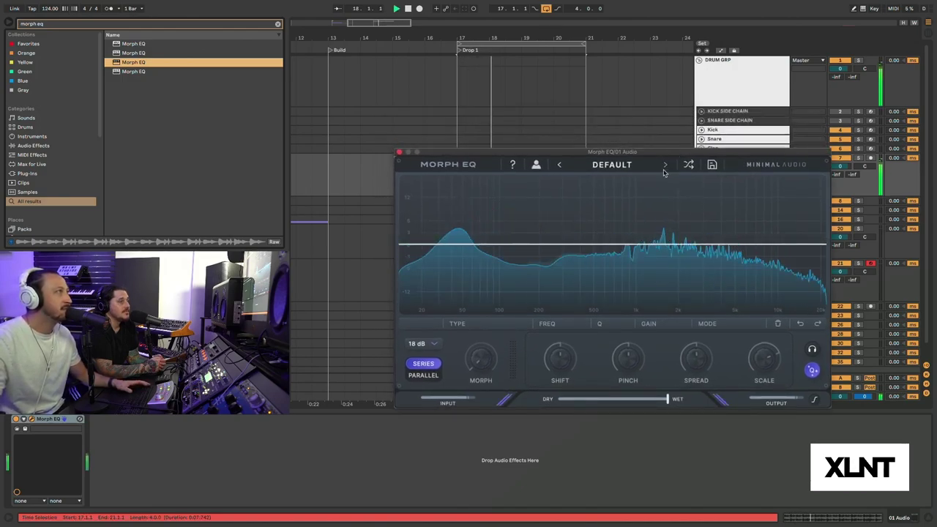
key("space")
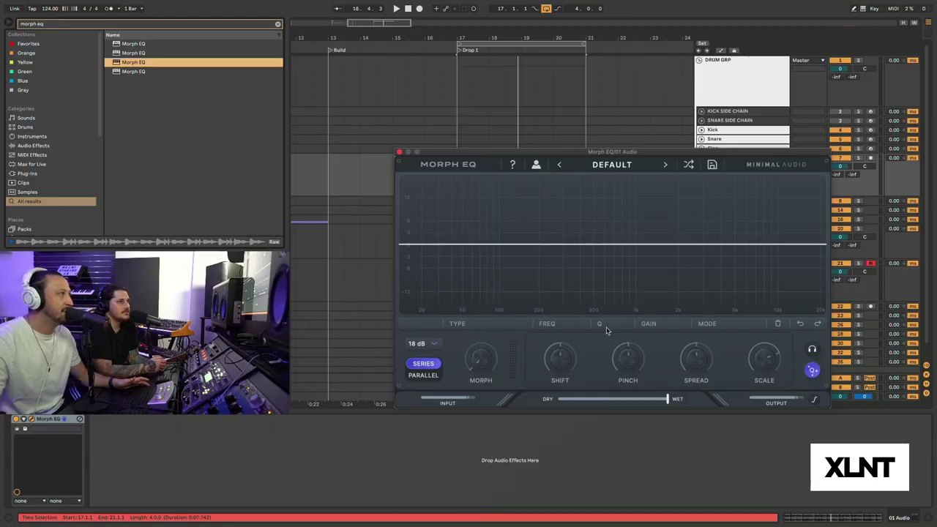
left_click(424, 375)
left_click(424, 364)
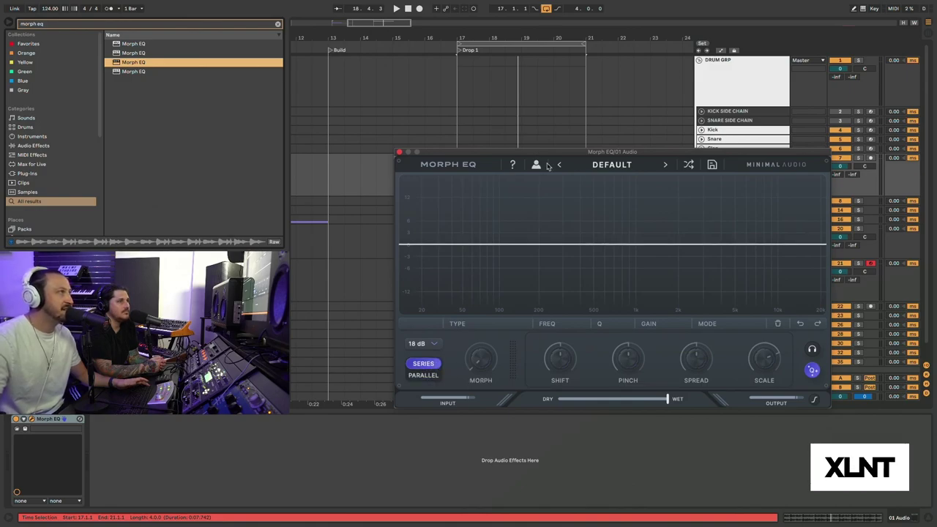
Step: Add a peak band at about 261 Hz with about 10.4 dB gain and 14% Q while the loop plays
left_click_drag(524, 244, 554, 210)
key("space")
scroll(554, 210, "down", 10)
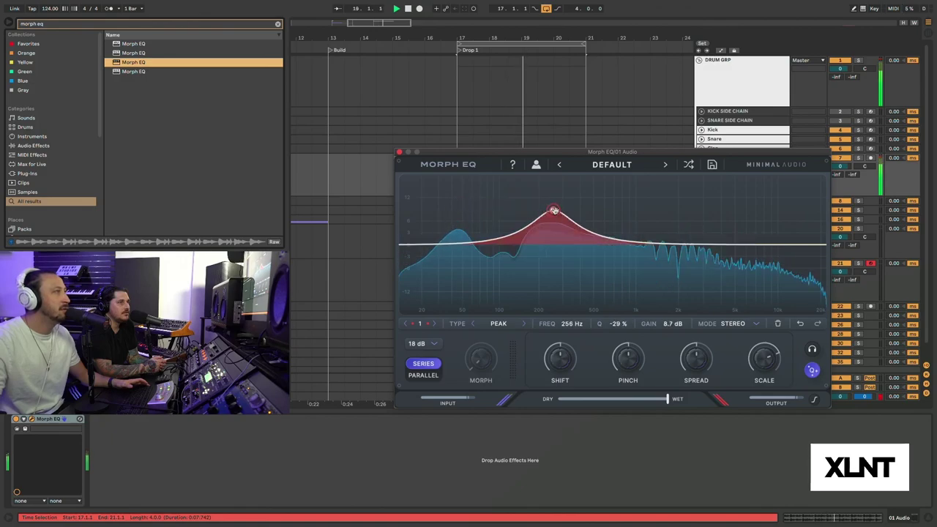
scroll(554, 211, "up", 10)
scroll(555, 211, "up", 5)
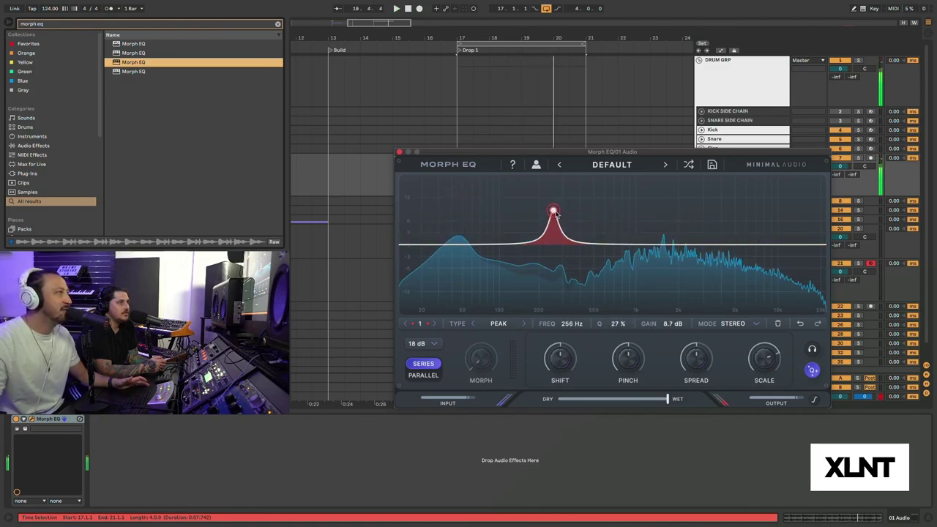
left_click_drag(567, 212, 639, 208)
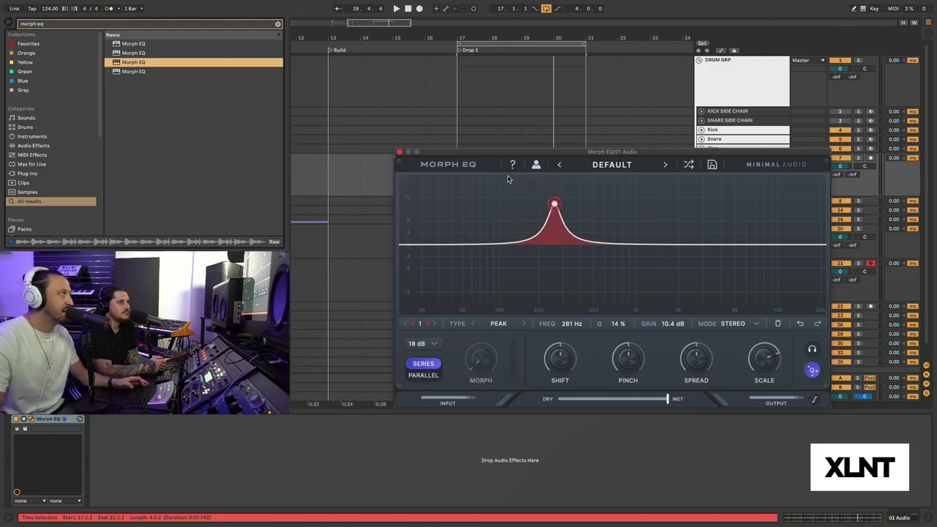
Step: Move the peak band to about 199 Hz with 10.8 dB gain and bring Spread to about -44%
left_click_drag(469, 154, 542, 291)
key("super+comma")
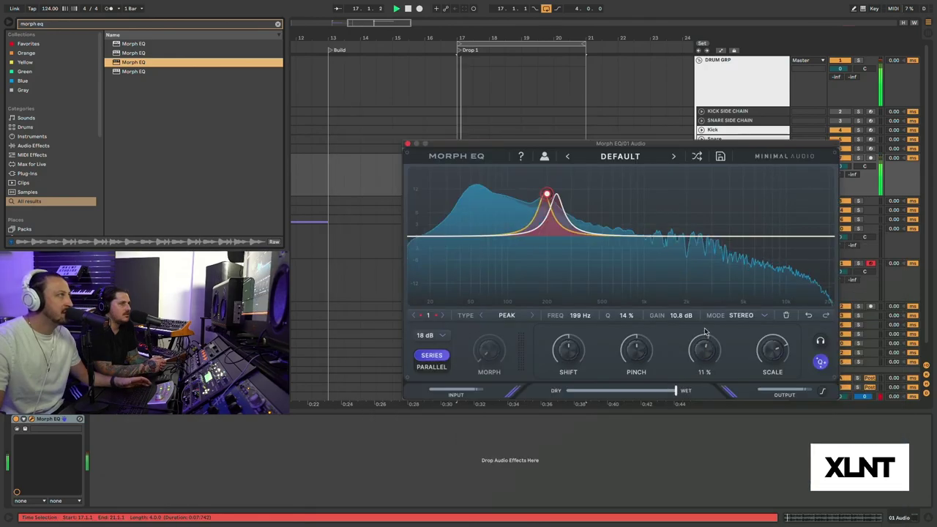
left_click_drag(705, 333, 704, 390)
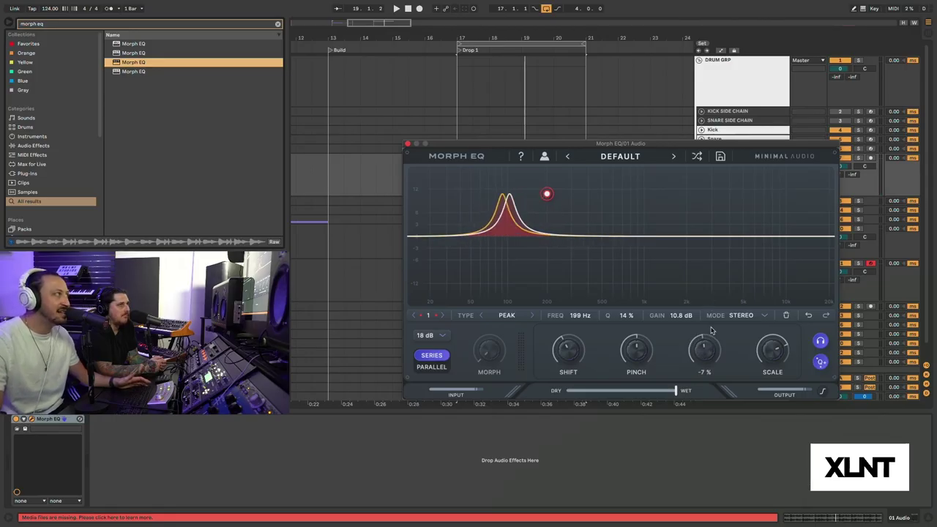
left_click_drag(710, 331, 706, 344)
left_click(557, 214)
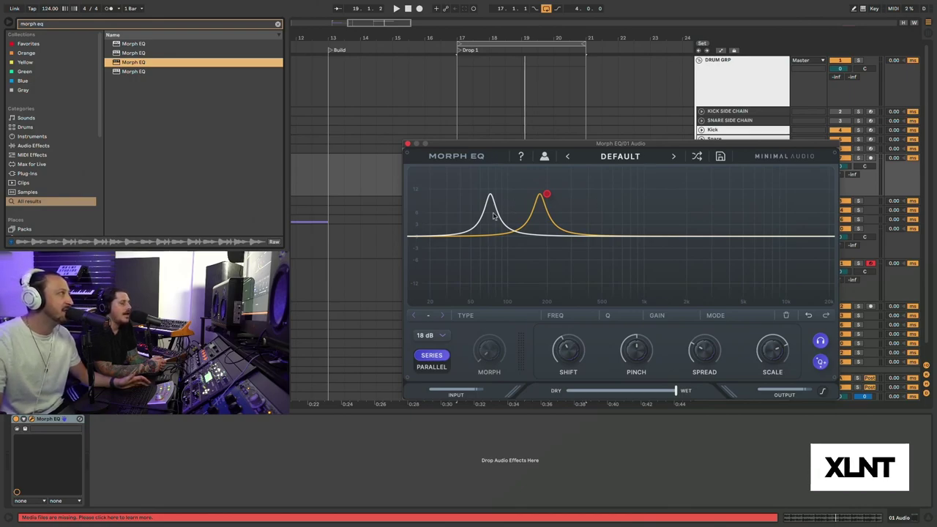
Step: Sweep Spread from its negative setting to a positive amount while the loop plays
key("space")
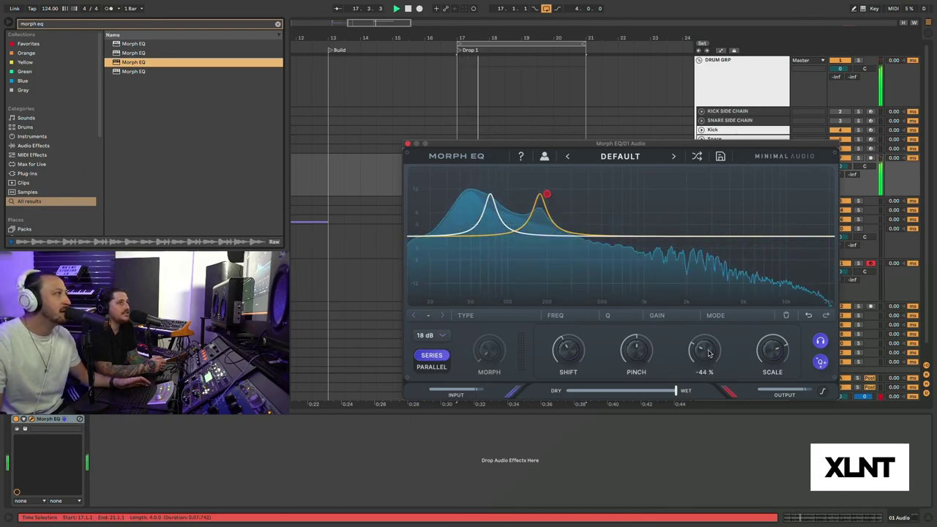
left_click_drag(712, 349, 721, 325)
key("space")
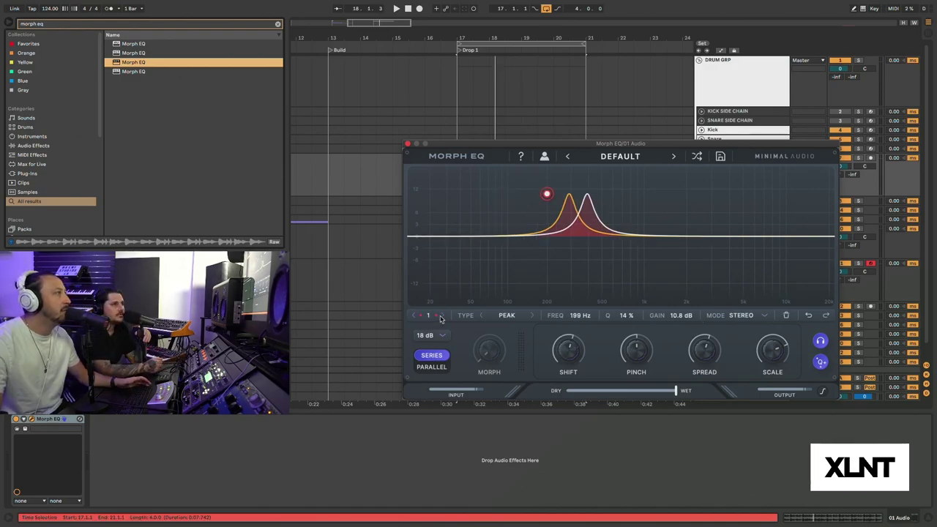
Step: Cycle band 1 through the Low Shelf and High Shelf types to Notch while the loop plays
key("space")
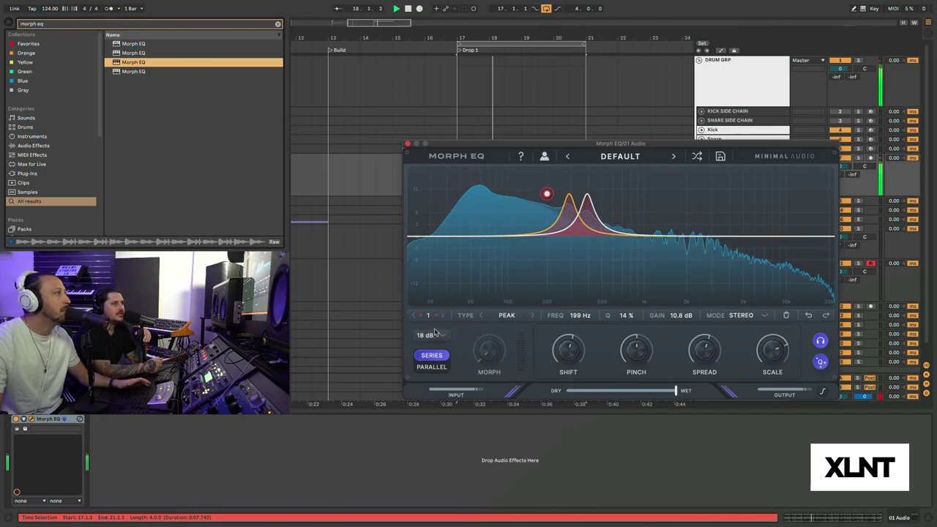
left_click(532, 314)
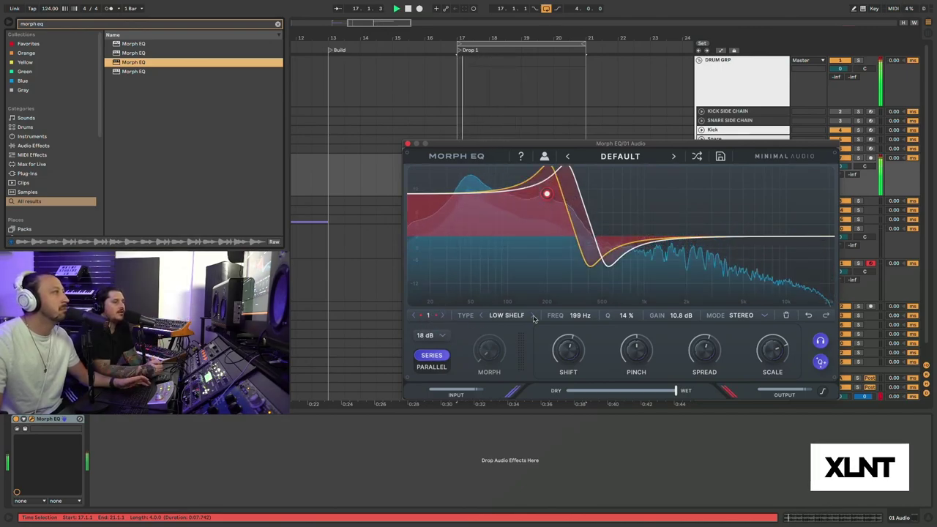
left_click(532, 315)
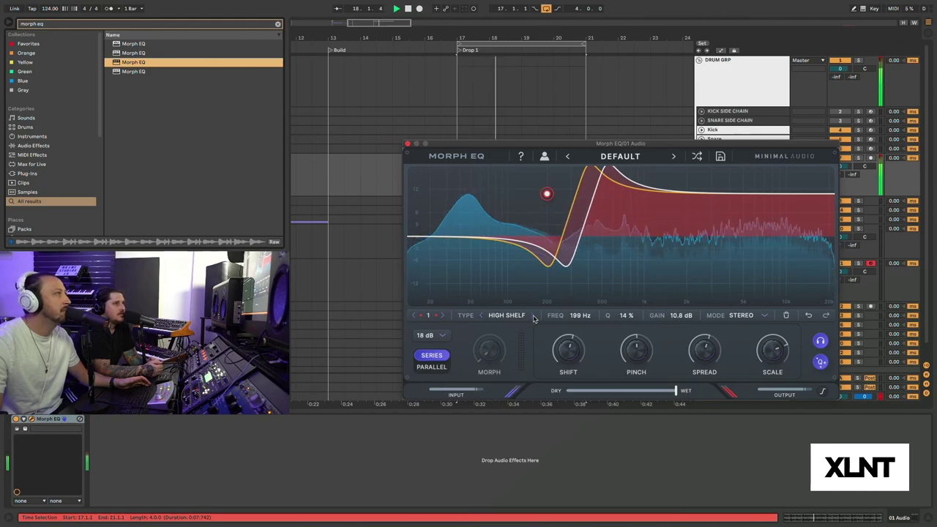
left_click(532, 315)
left_click(532, 315)
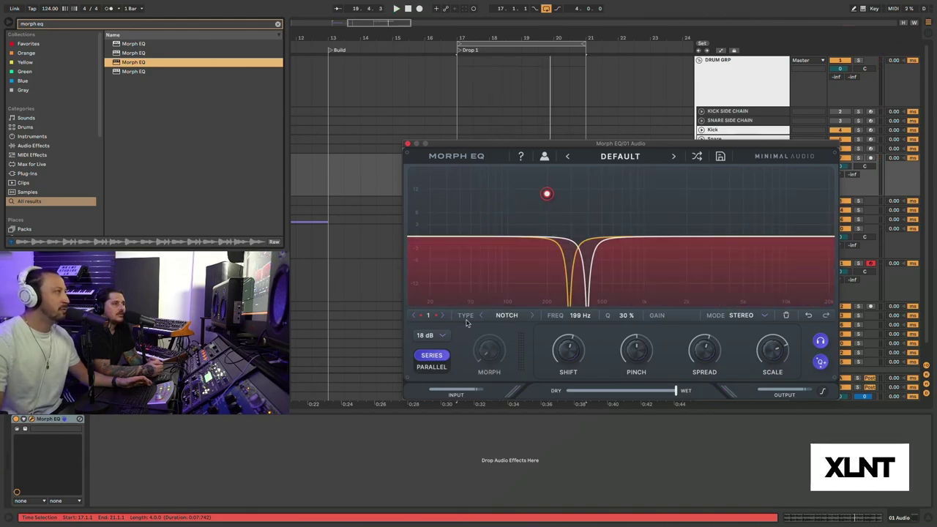
Step: Move the notch band to about 288 Hz while the loop plays
scroll(575, 315, "down", 2)
scroll(581, 314, "up", 5)
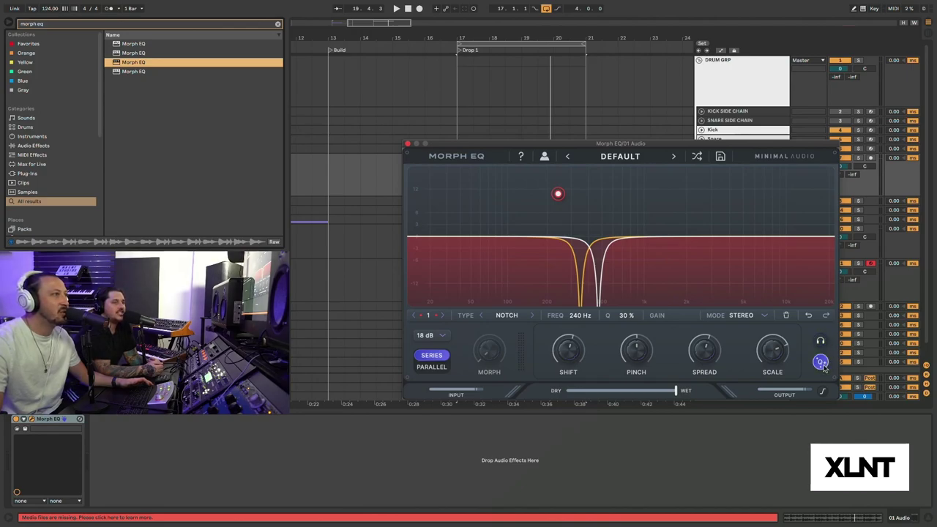
key("space")
mouse_move(558, 194)
left_mouse_down()
mouse_move(540, 199)
mouse_move(511, 253)
mouse_move(558, 215)
mouse_move(617, 192)
mouse_move(557, 188)
mouse_move(569, 193)
left_mouse_up()
key("space")
Step: Load the Alternator preset from the Morphing category and play the loop through it
left_click(602, 159)
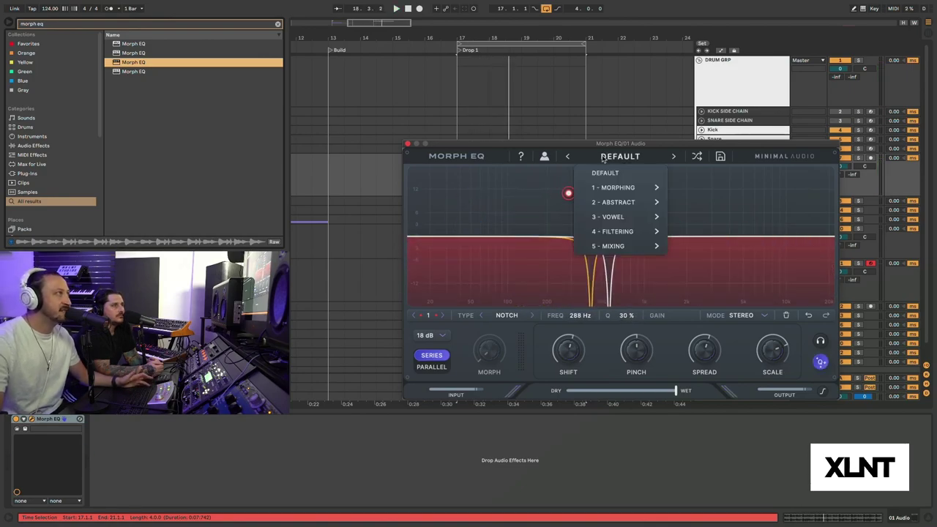
mouse_move(628, 183)
left_click(714, 161)
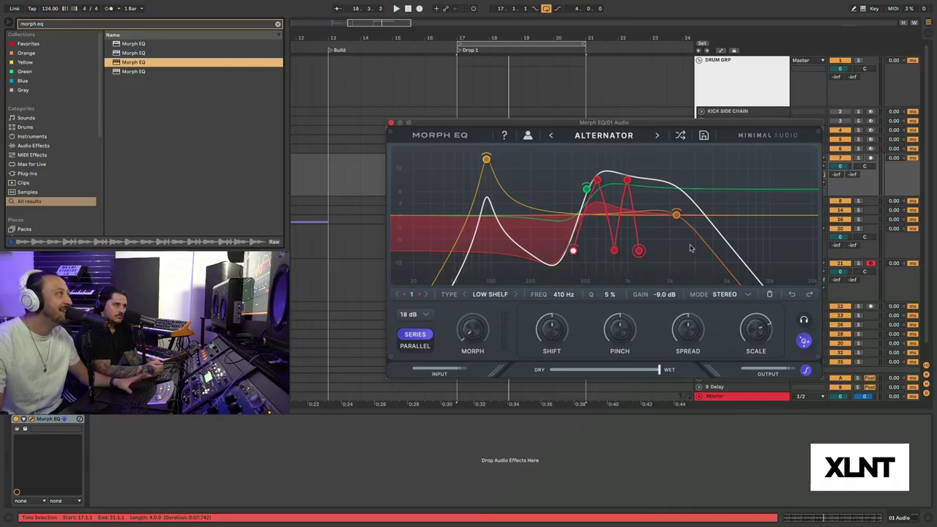
key("space")
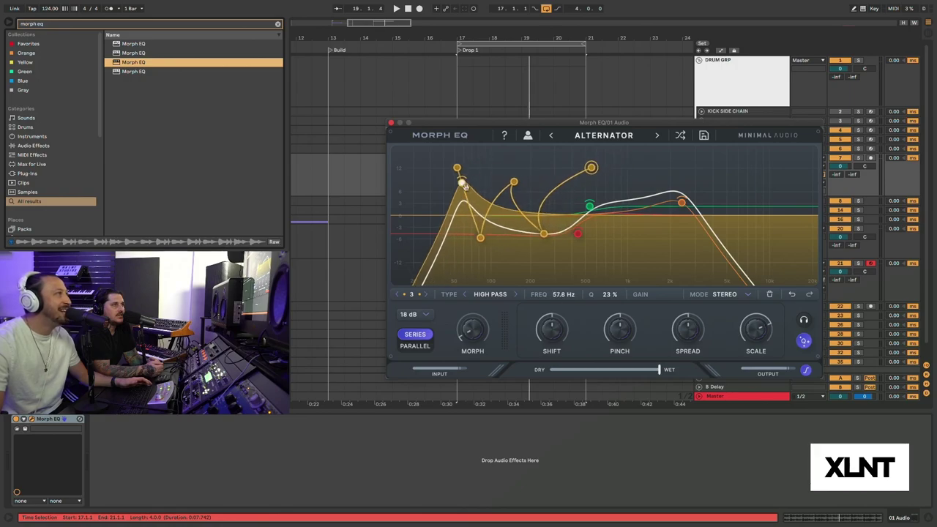
Step: Reshape band 3's morph path by moving two of its points, one to about 212 Hz, and sweep Morph down to 0% during playback
left_click_drag(544, 234, 546, 251)
left_click_drag(513, 181, 534, 158)
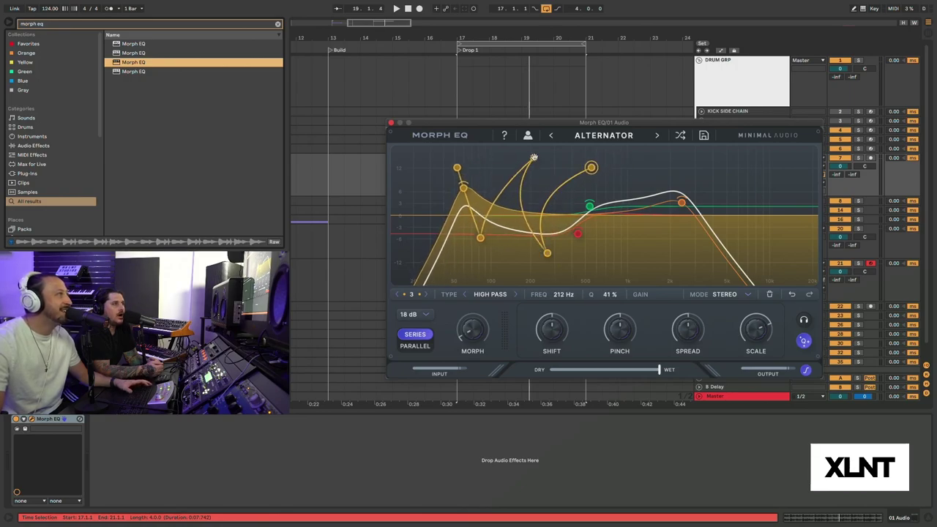
key("space")
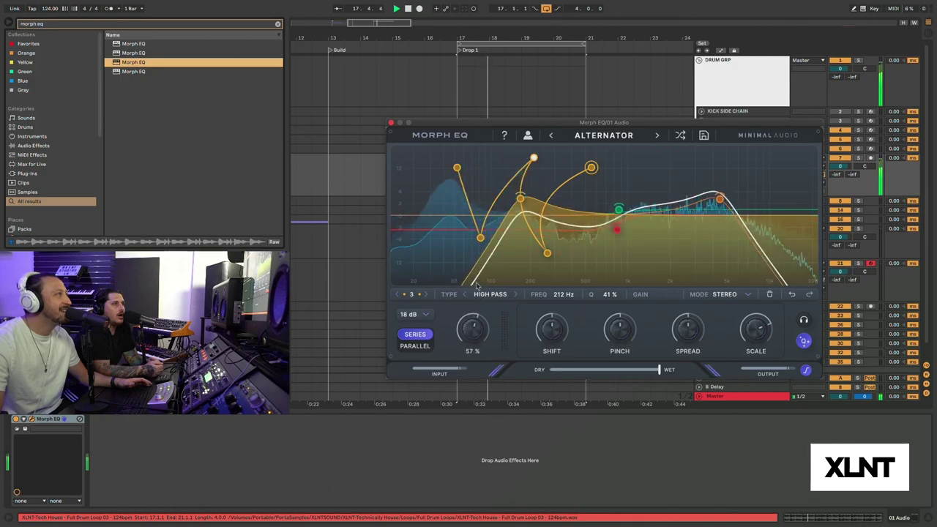
left_click_drag(470, 331, 462, 342)
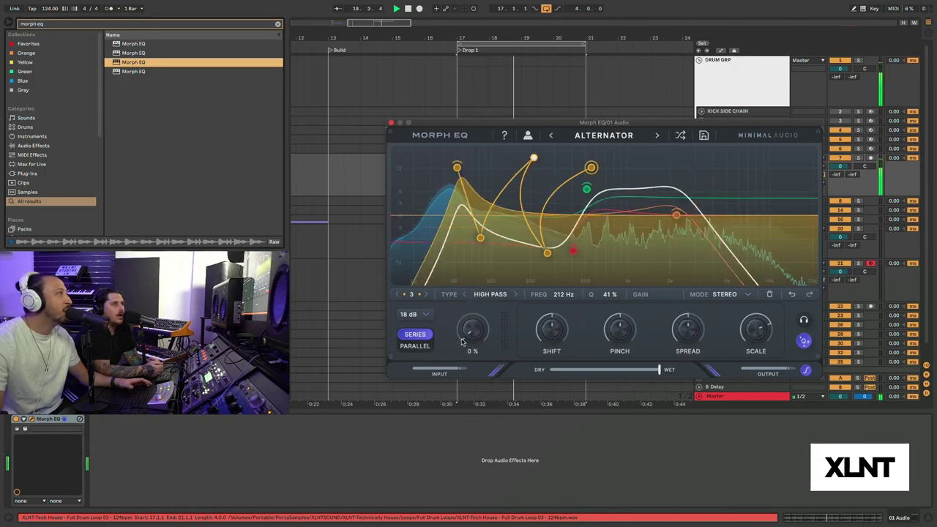
Step: Select band 2, reshape its morph path with one point at about 2.05 kHz and -11.1 dB, and play the loop
left_click(412, 295)
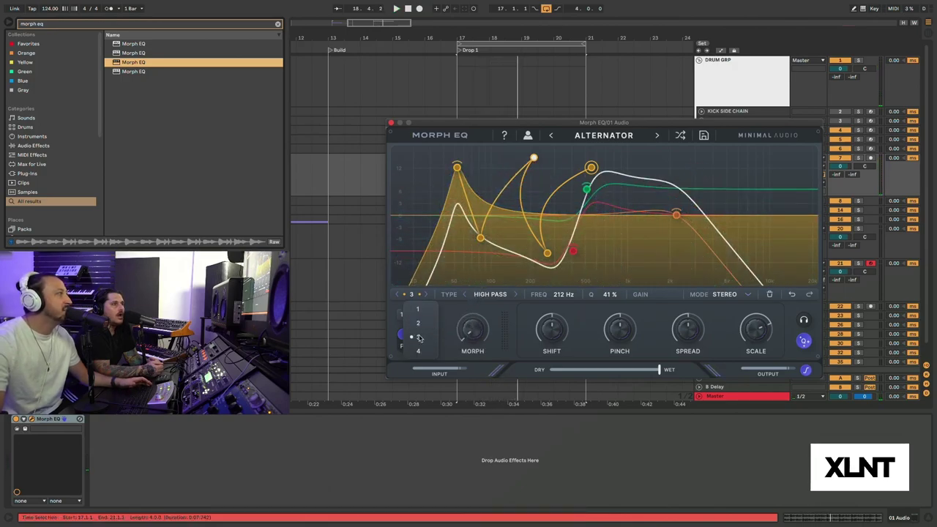
left_click(420, 325)
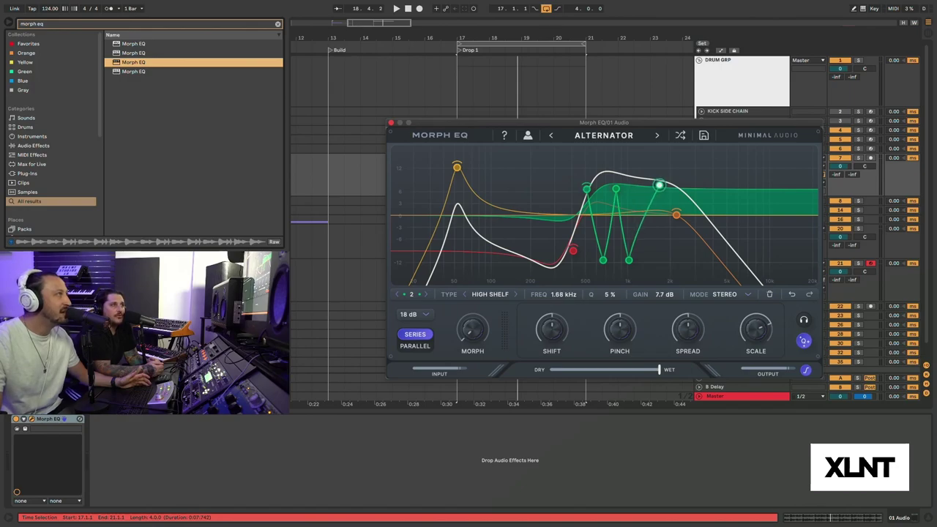
left_click_drag(659, 185, 663, 258)
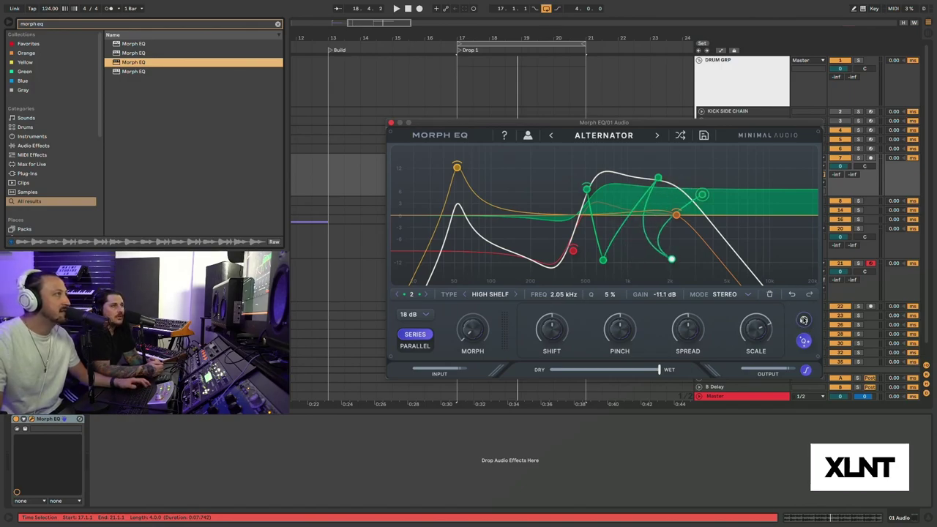
key("space")
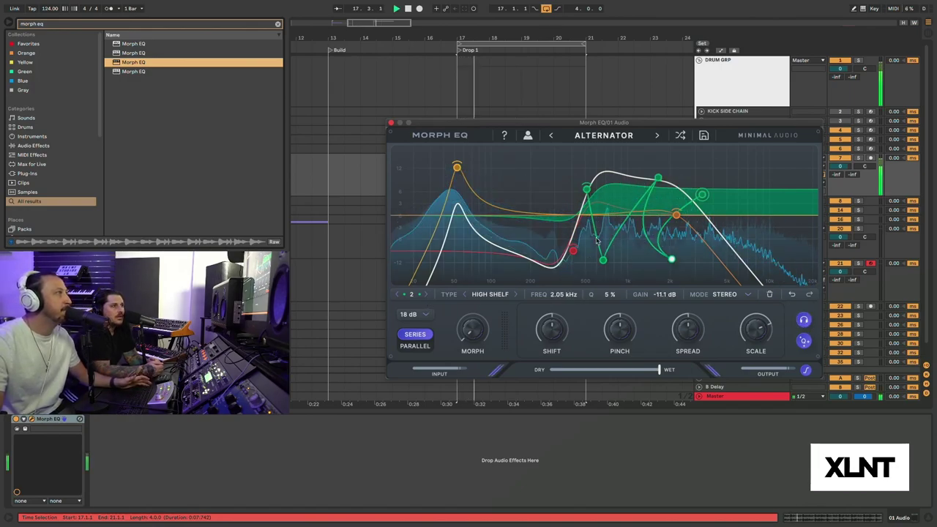
Step: Shift band 2's whole morph path so its starting point sits at about 465 Hz and 7.5 dB, and sweep Morph during playback
mouse_move(588, 189)
left_mouse_down()
mouse_move(550, 181)
mouse_move(597, 190)
mouse_move(581, 186)
left_mouse_up()
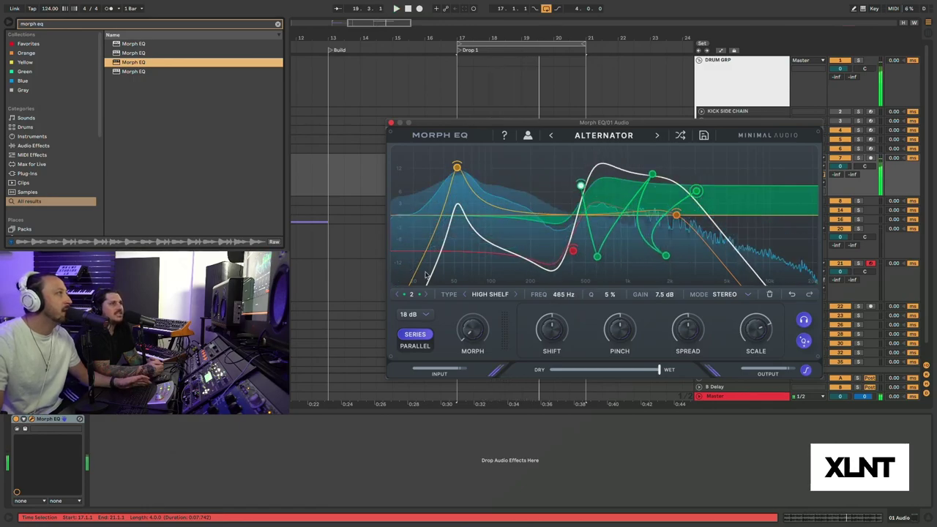
mouse_move(472, 331)
left_mouse_down()
mouse_move(477, 235)
mouse_move(462, 344)
left_mouse_up()
key("space")
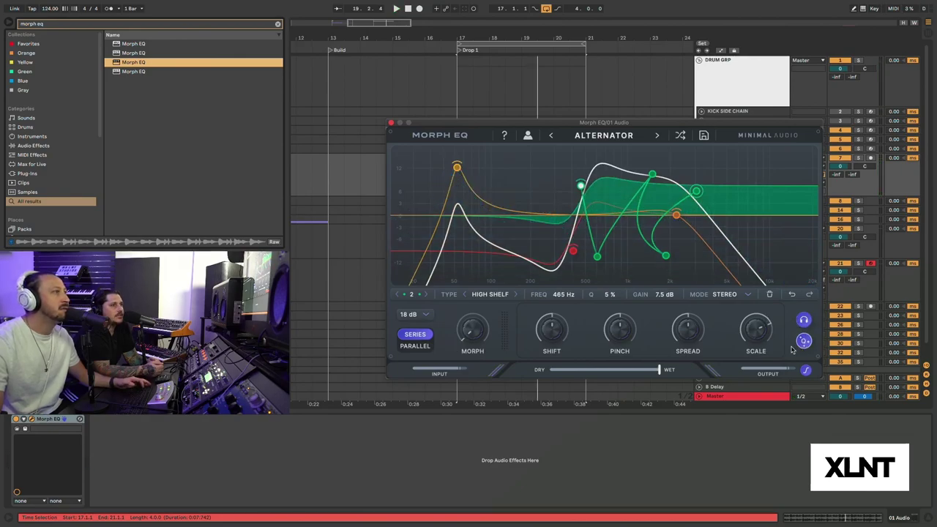
Step: Load the Beatwaves preset and sweep Morph up and down while the drum loop plays
left_click(657, 136)
key("space")
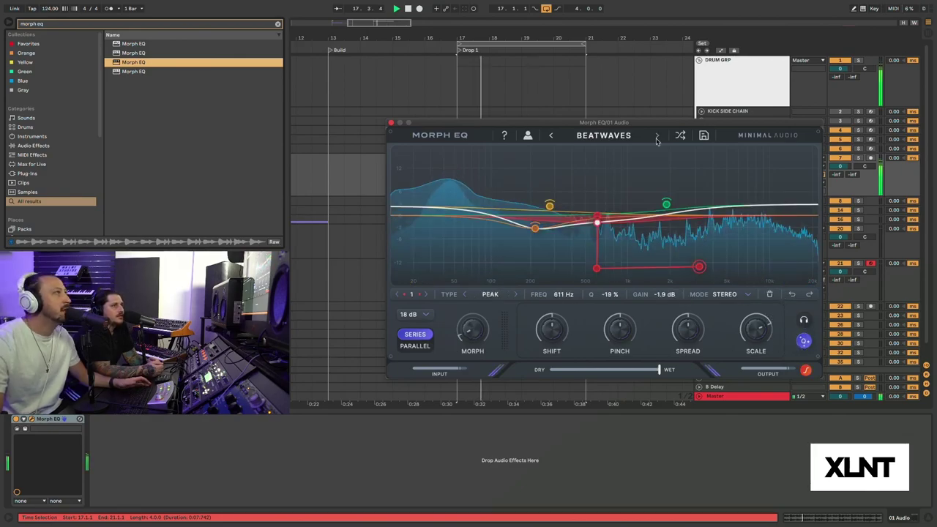
left_click_drag(482, 331, 464, 322)
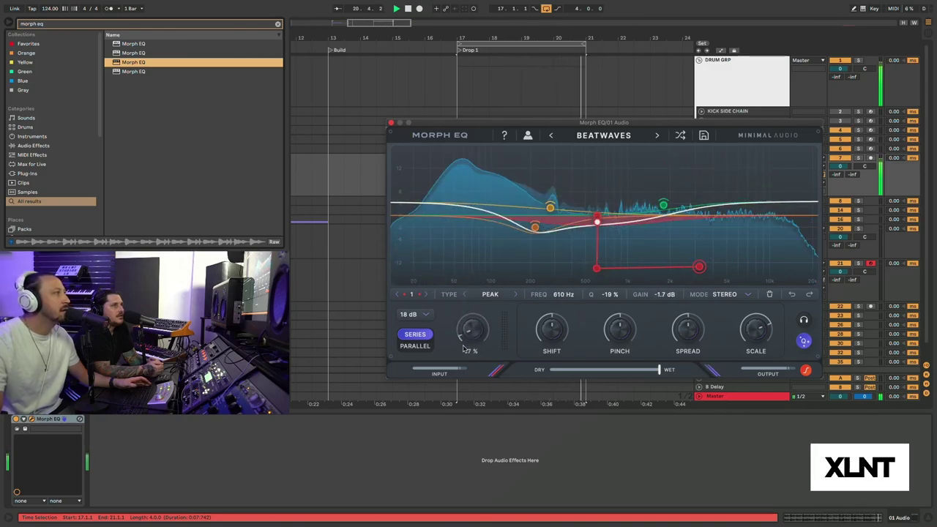
key("space")
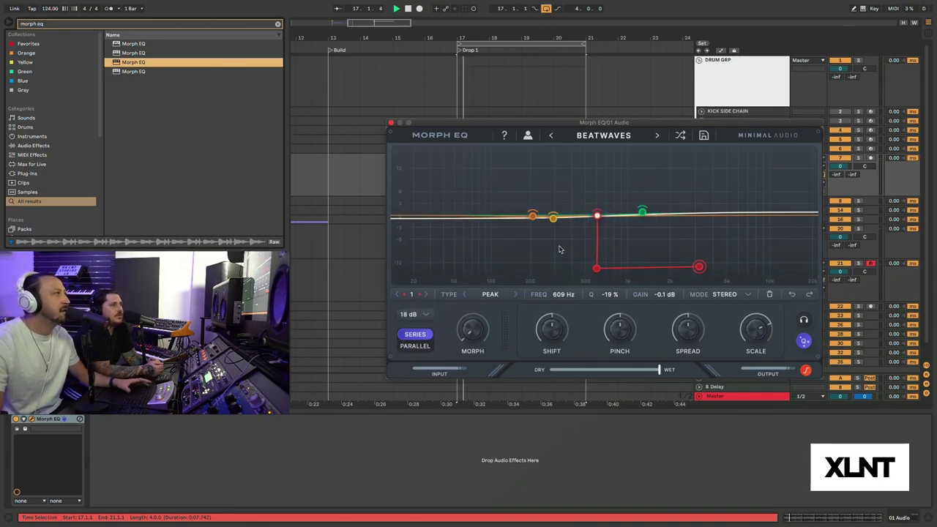
key("space")
left_click_drag(472, 327, 473, 360)
key("space")
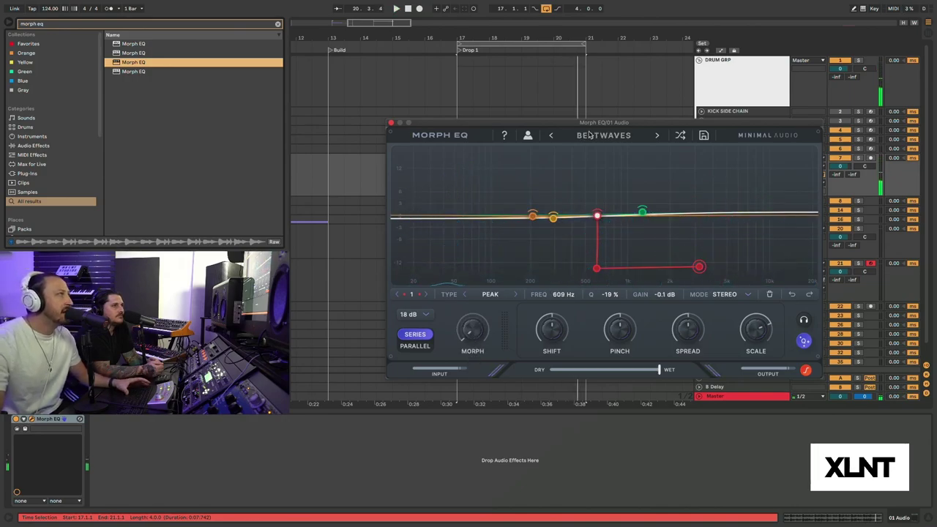
Step: Load the Default preset and add peak and high-frequency boost bands, with a morph point at about 1.16 kHz and 11.1 dB for band 2
left_click(590, 135)
left_click(592, 151)
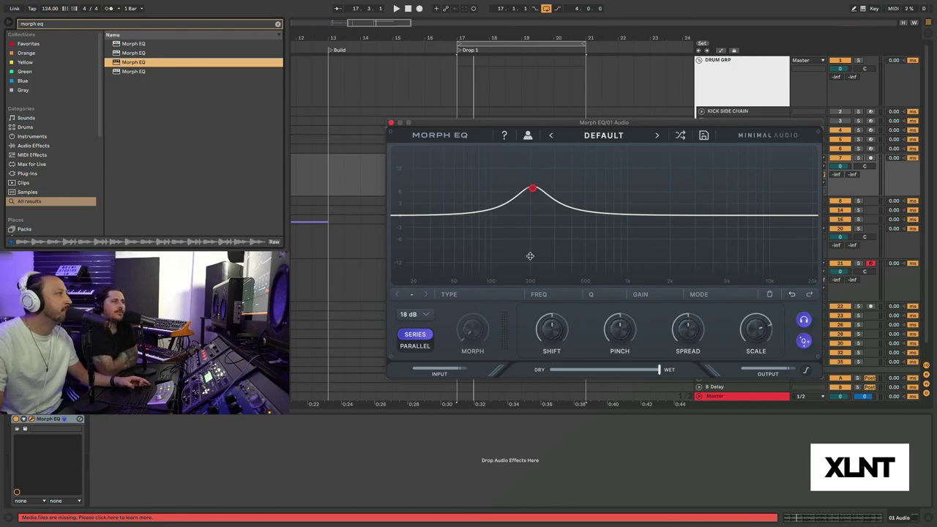
left_click_drag(661, 215, 709, 182)
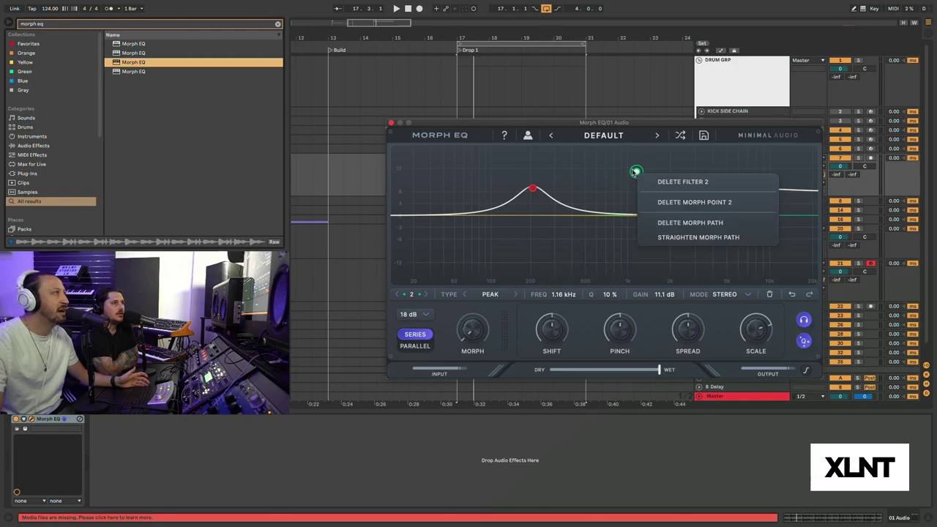
left_click(635, 172)
right_click(466, 328)
left_click(467, 325)
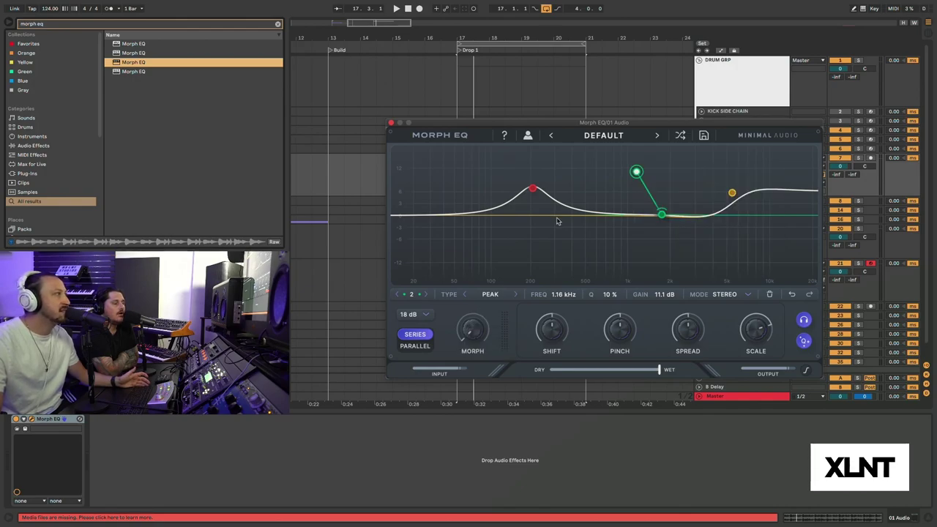
Step: Add a high-pass band at about 34 Hz and draw a morph path rising from it through about 39 Hz
left_click(440, 214)
double_click(436, 213)
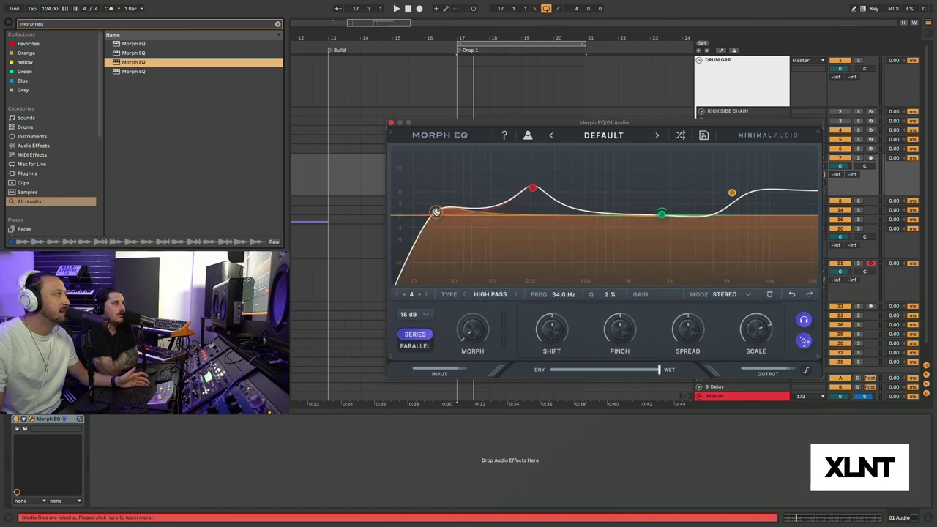
left_click_drag(438, 213, 436, 206)
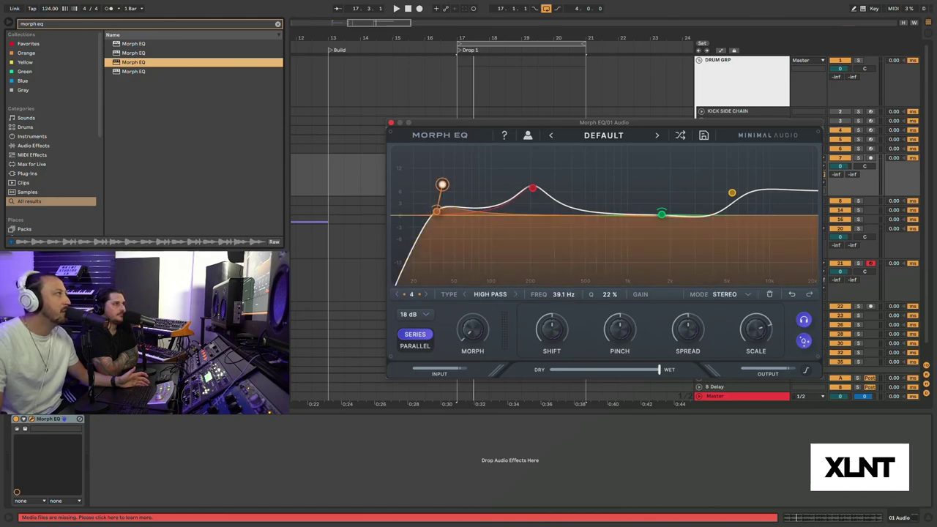
left_click_drag(455, 176, 505, 161)
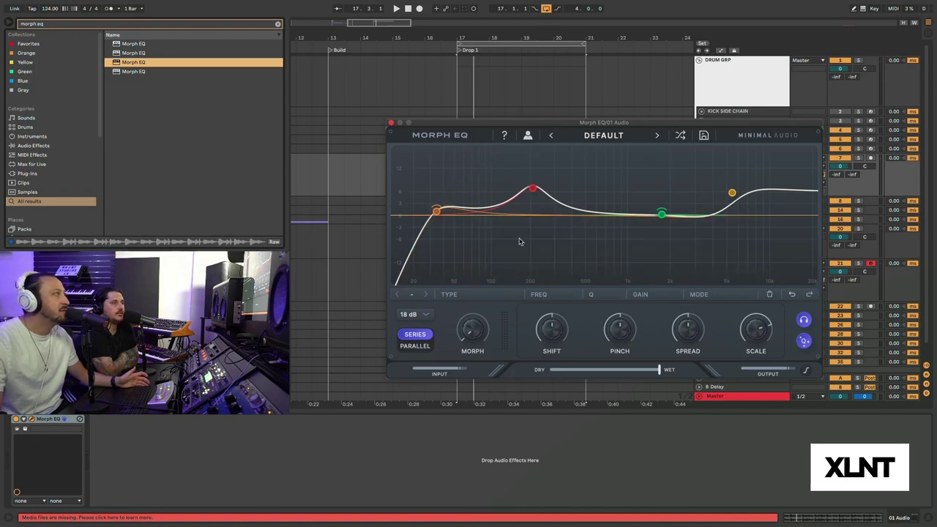
Step: Move band 1 to about 212 Hz and 7.4 dB, extend its morph path to about 1.98 kHz and 11.7 dB, and sweep Morph during playback
left_click(533, 189)
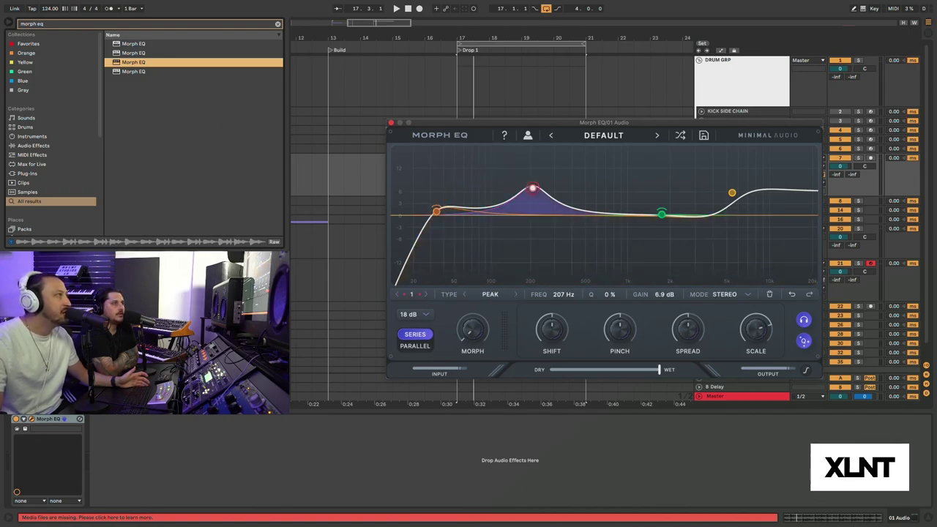
left_click_drag(532, 189, 533, 182)
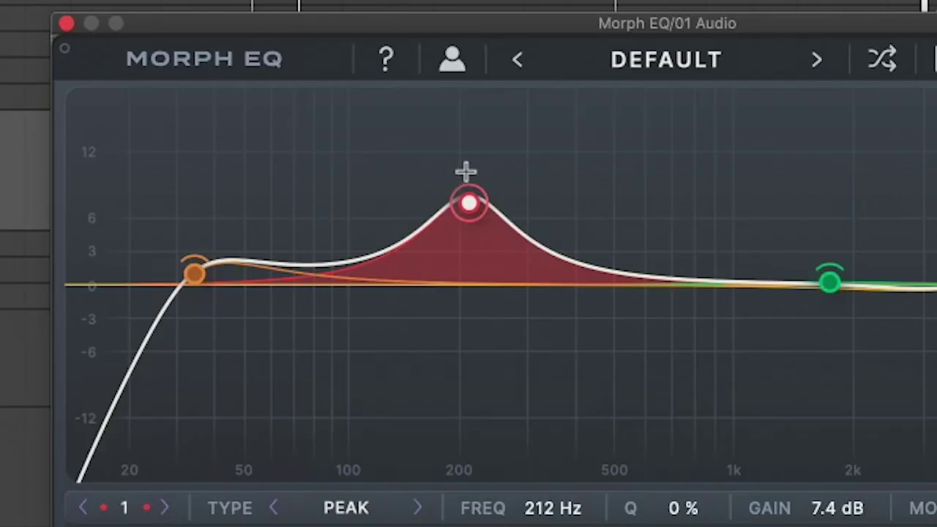
left_click_drag(466, 176, 661, 112)
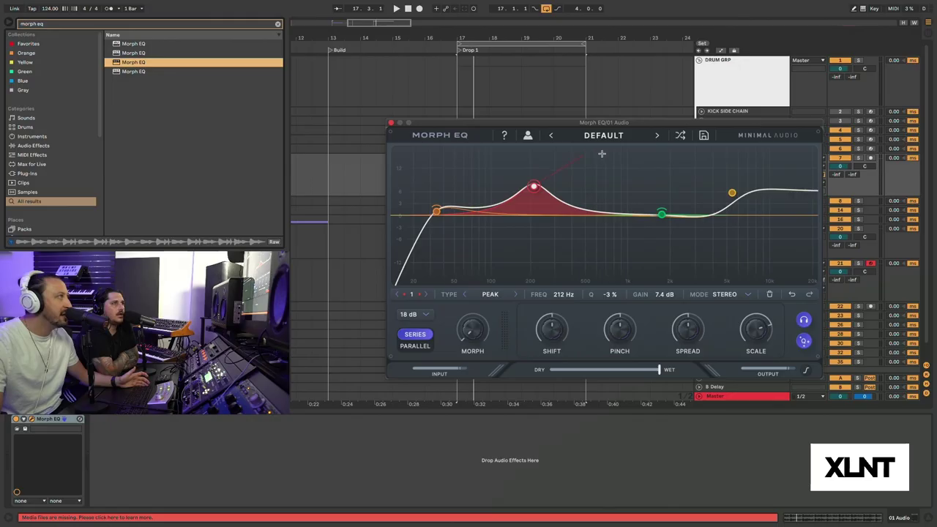
left_click(669, 169)
key("space")
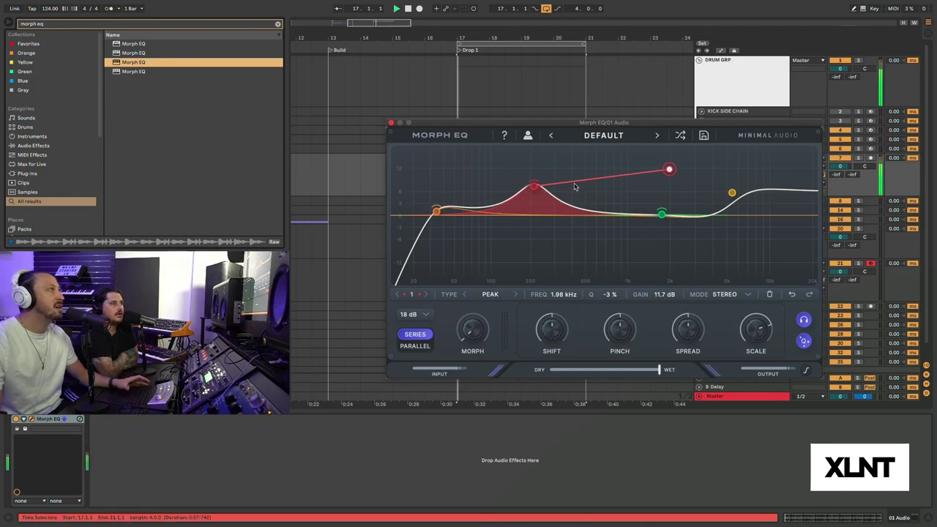
mouse_move(473, 327)
left_mouse_down()
mouse_move(491, 217)
mouse_move(488, 324)
left_mouse_up()
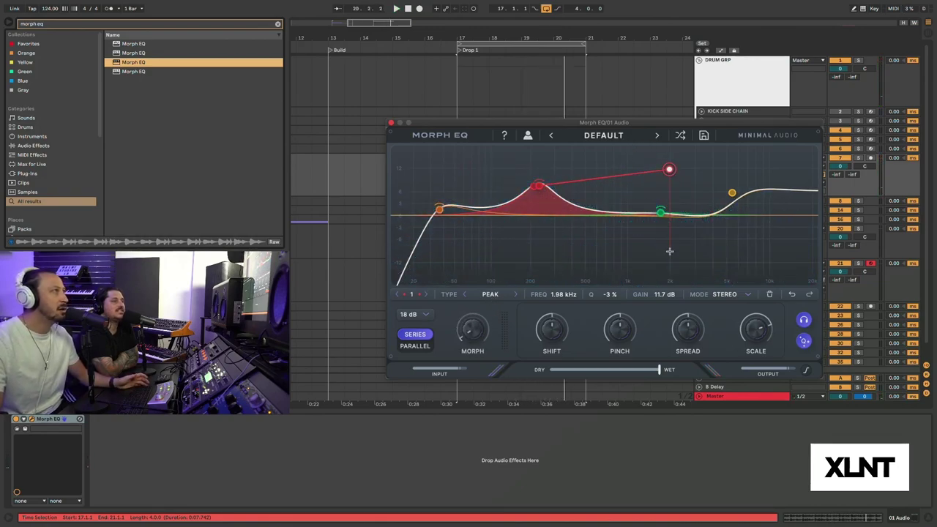
Step: Extend band 1's morph path into an inward square spiral, from about 2 kHz and -9 dB to about 768 Hz and -4.6 dB
left_click(669, 251)
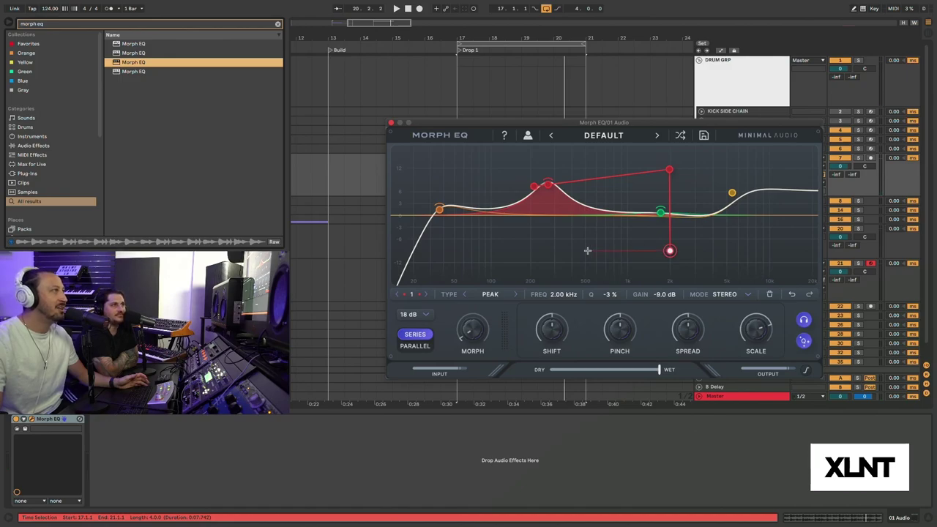
left_click_drag(587, 251, 588, 249)
left_click_drag(588, 206, 600, 199)
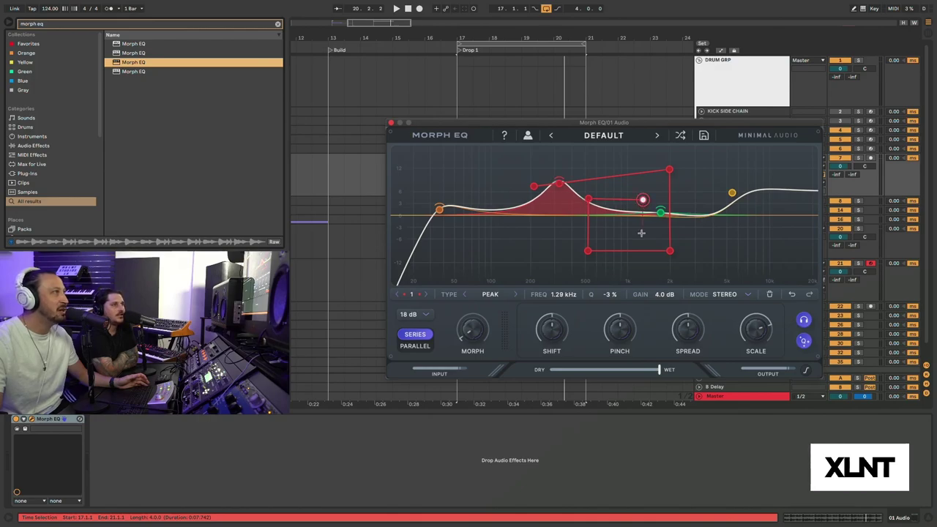
left_click(641, 233)
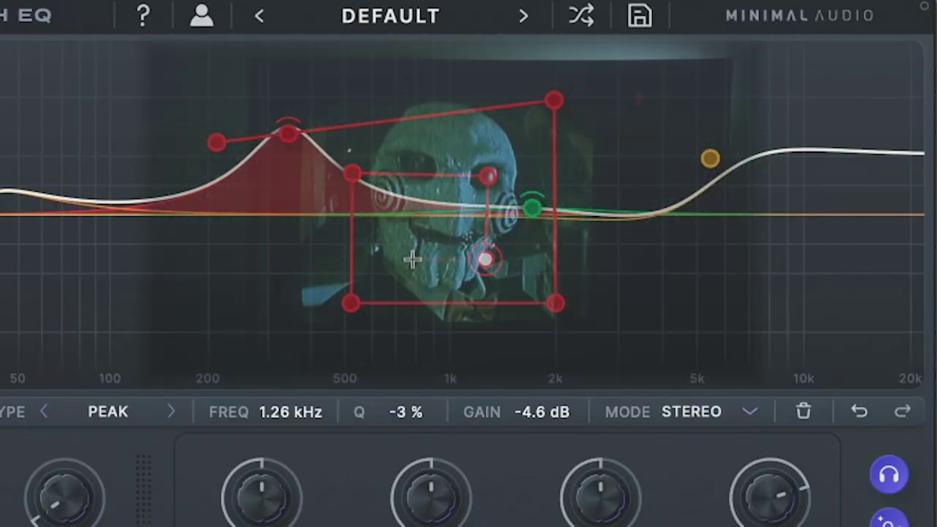
left_click(408, 262)
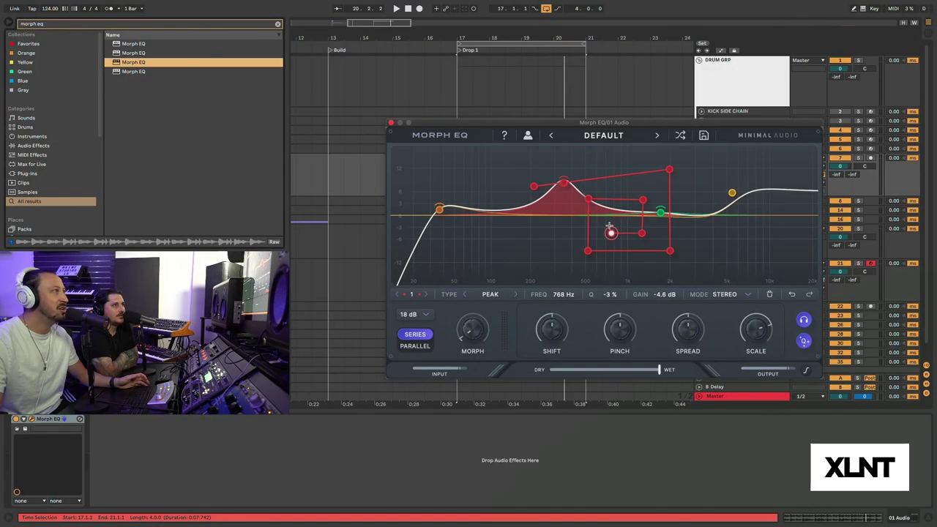
Step: Play the drum loop through the spiral morph path and sweep Morph down to 0%
key("space")
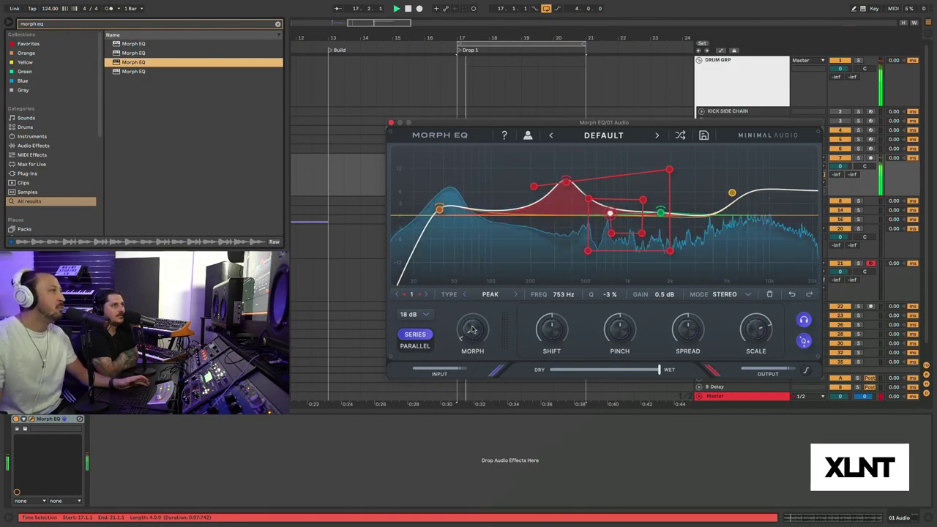
left_click_drag(472, 330, 471, 381)
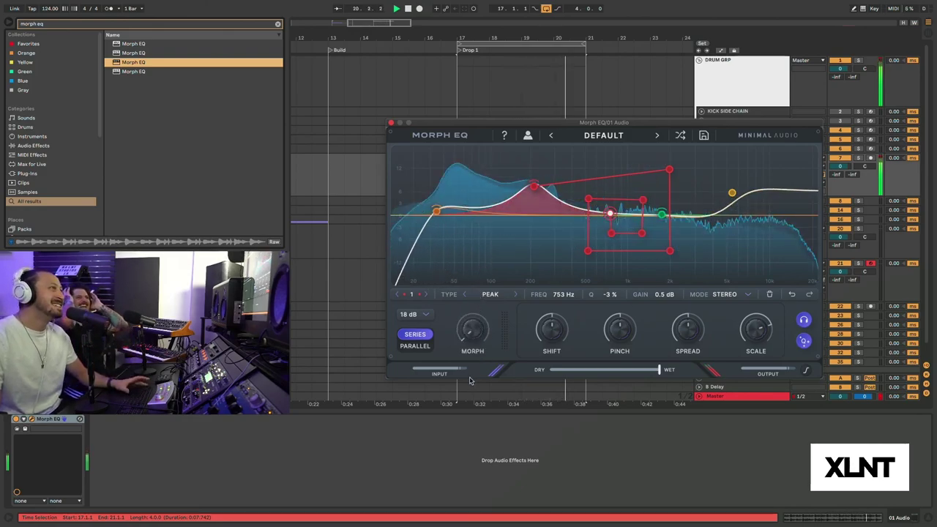
key("space")
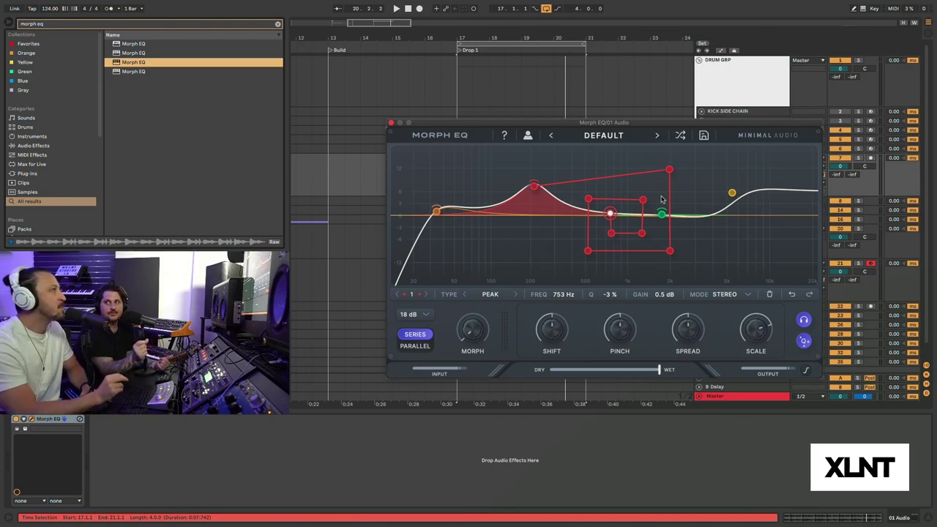
Step: Automate Morph on the 01 Audio track with a rising ramp across the drum loop from bar 17 to bar 21, and play it
left_click_drag(504, 125, 563, 227)
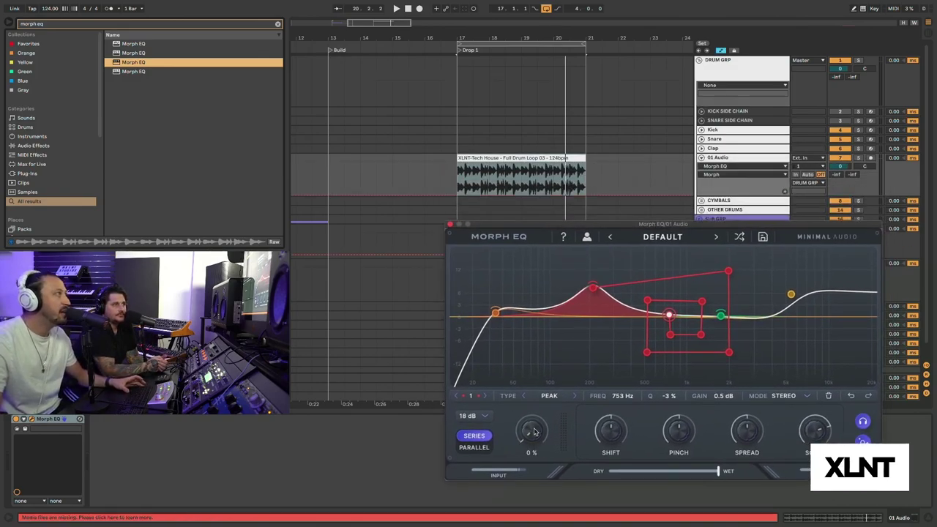
left_click(585, 174)
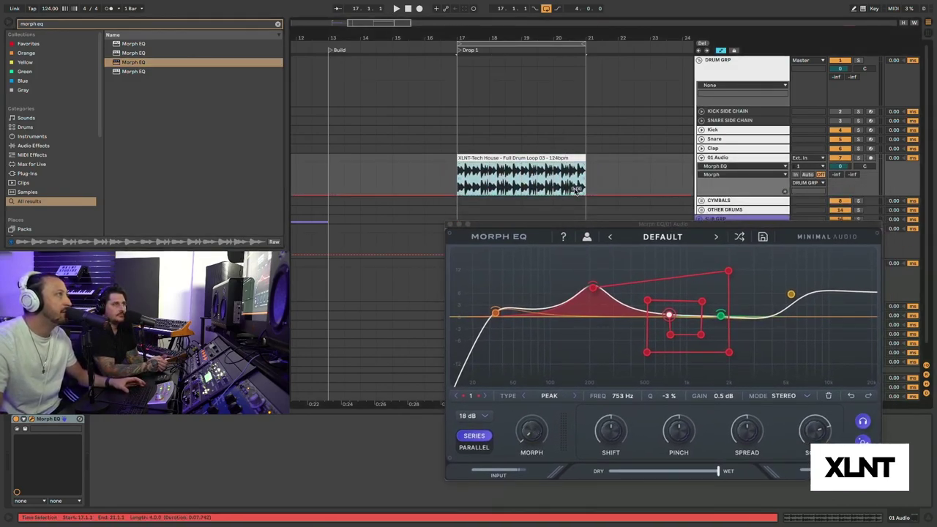
left_click_drag(576, 192, 575, 170)
left_click(459, 172)
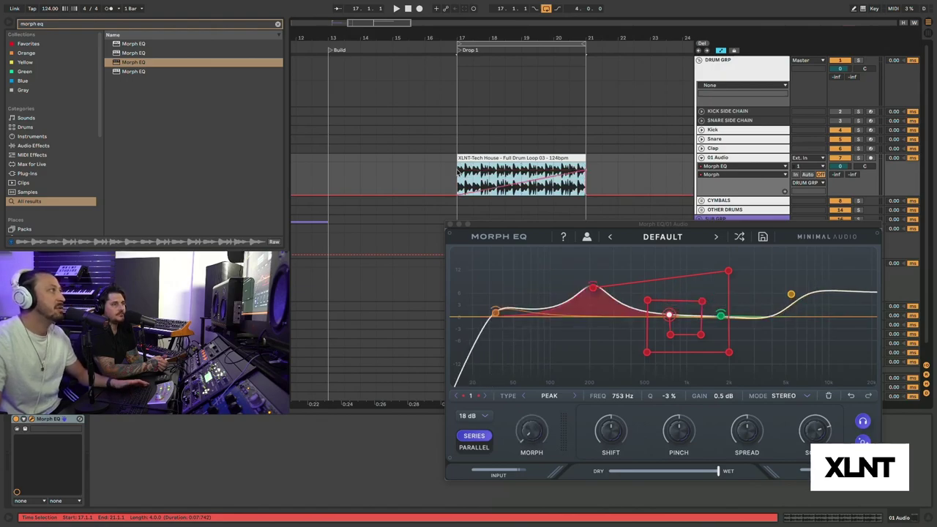
key("space")
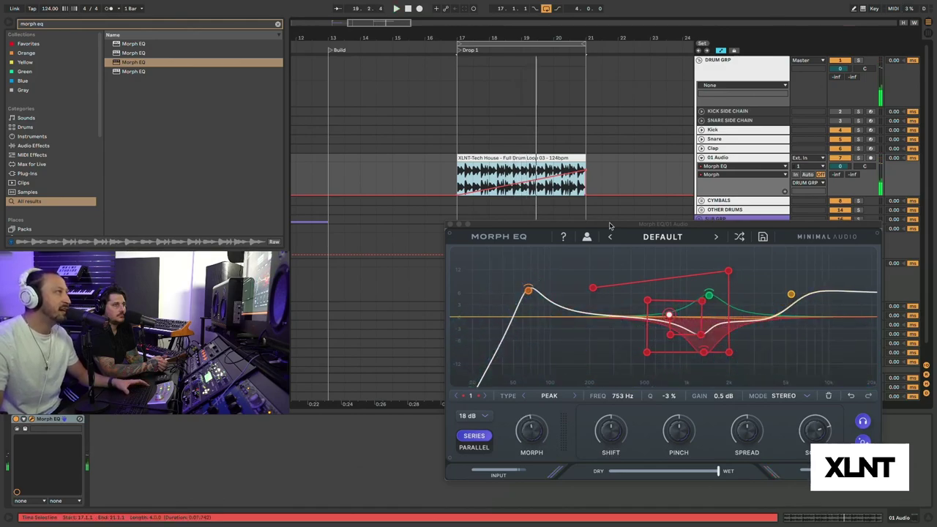
left_click_drag(610, 225, 487, 125)
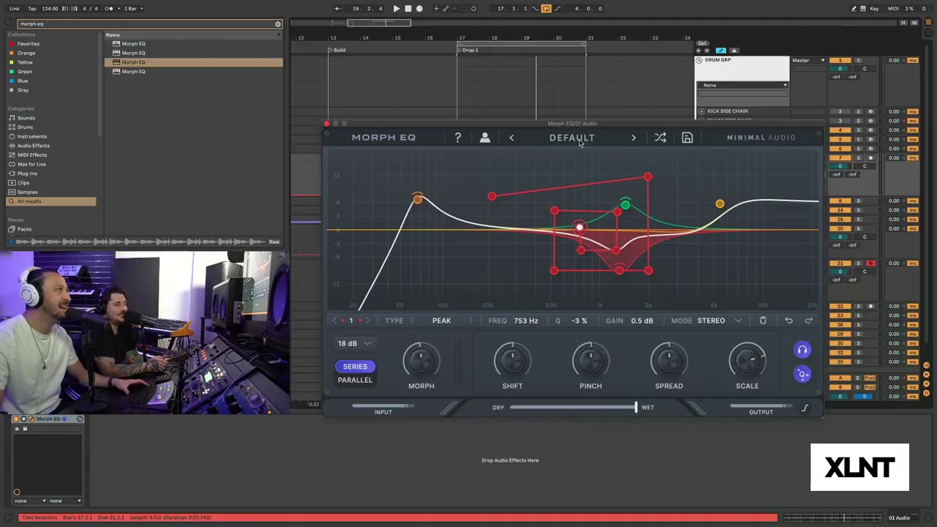
Step: Reset to the Default preset, load the Flubber preset, and sweep Morph up to about 80% while the loop plays
left_click(577, 140)
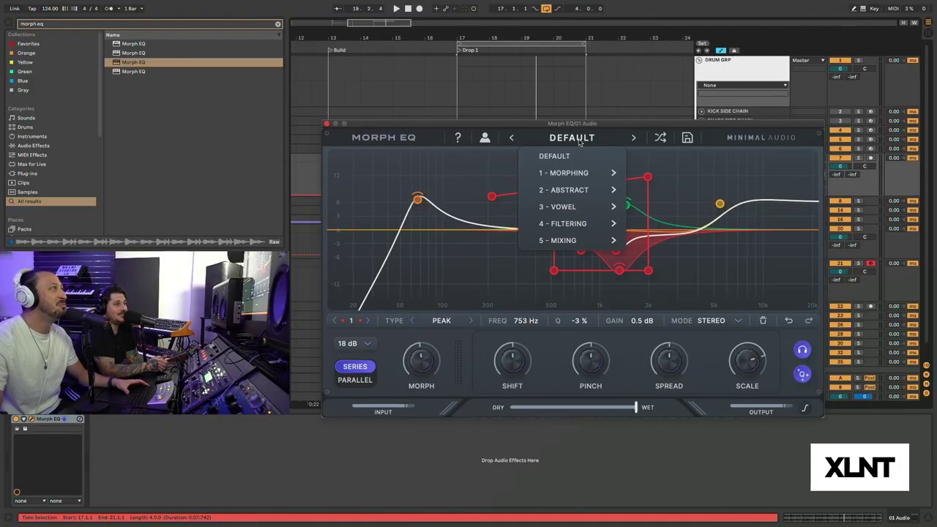
left_click(555, 157)
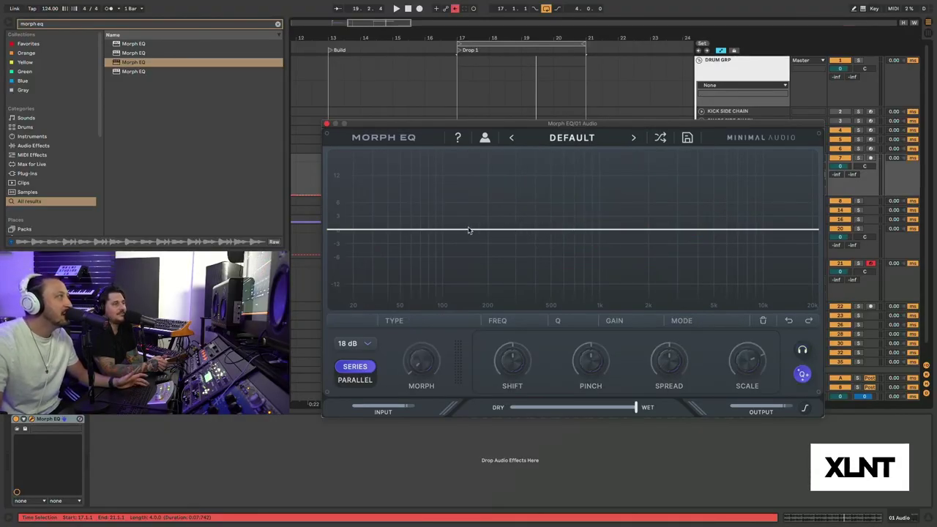
left_click(576, 140)
left_click_drag(421, 359, 423, 266)
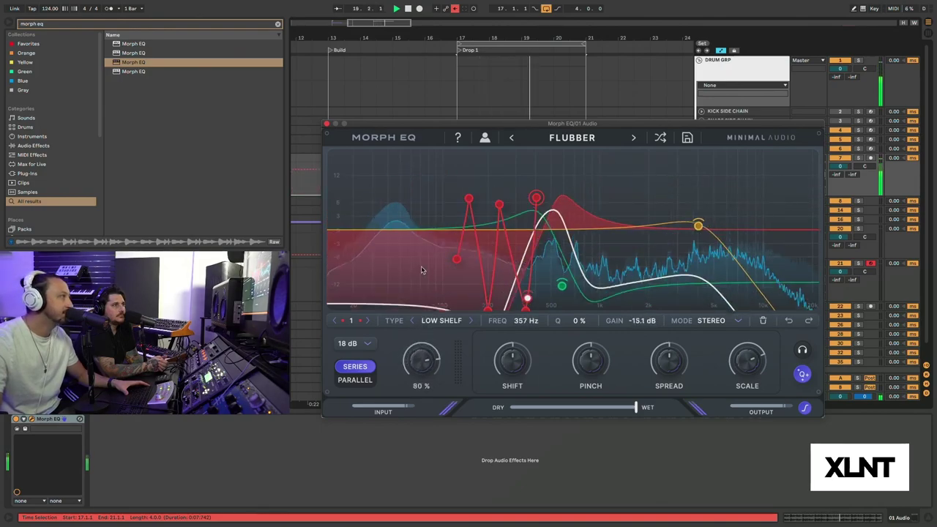
key("space")
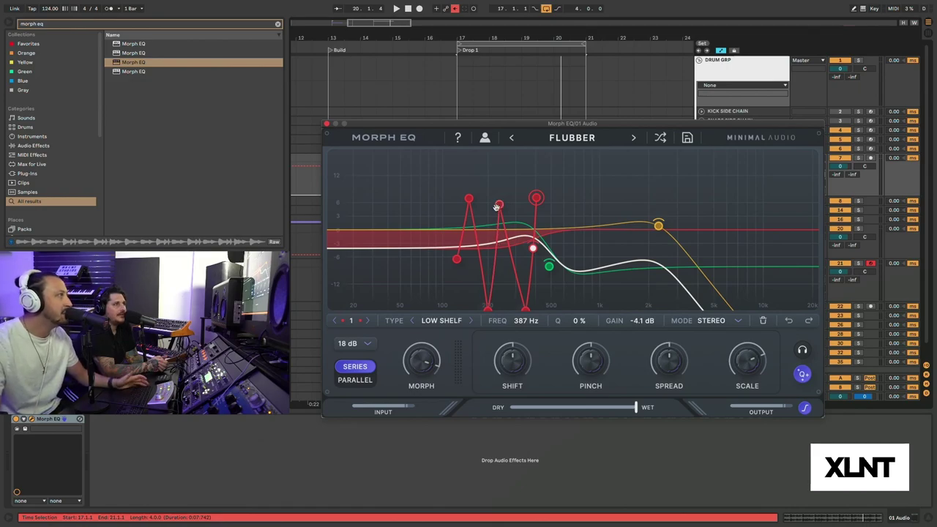
Step: Load the Freq Symmetry preset and raise Morph to about 14% while the loop plays
left_click(583, 138)
left_click(634, 139)
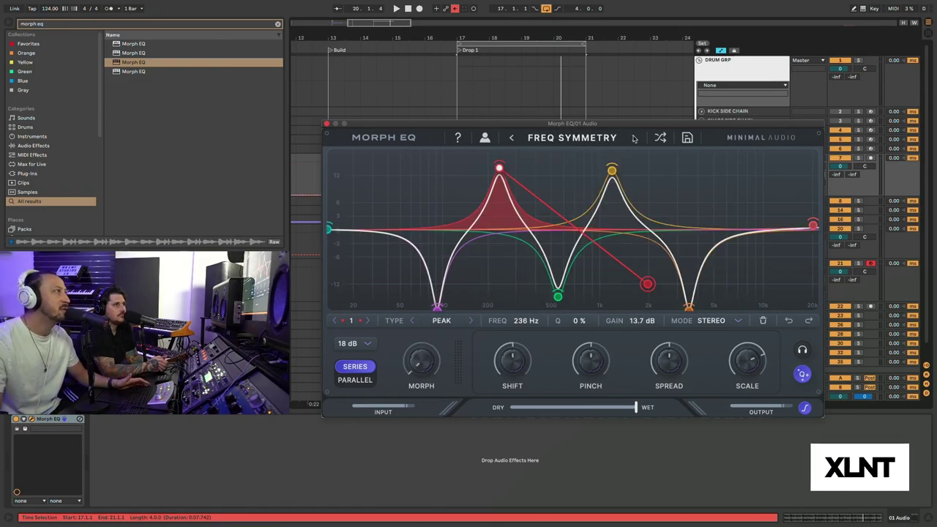
key("space")
left_click_drag(422, 390, 419, 350)
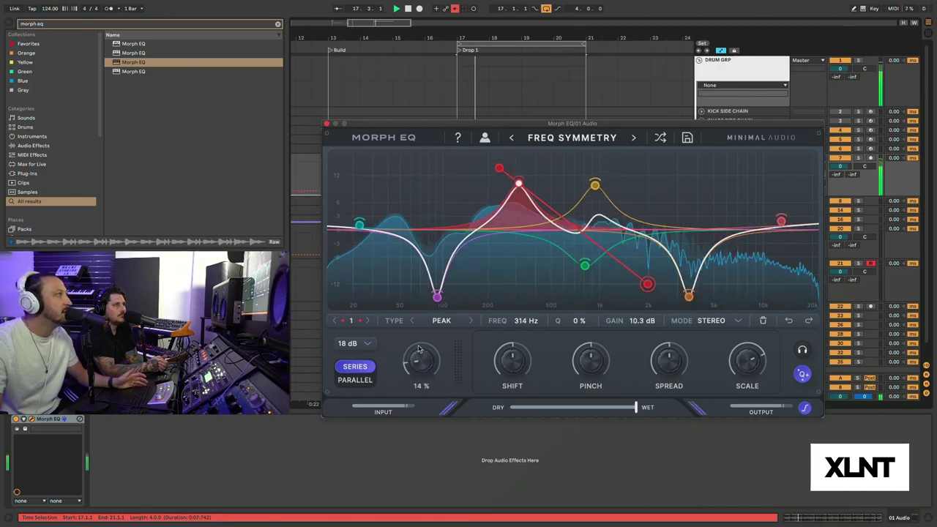
Step: Sweep Morph to about 78% on the Freq Symmetry preset, load the Impala preset and close the EQ window
left_click_drag(419, 310, 423, 392)
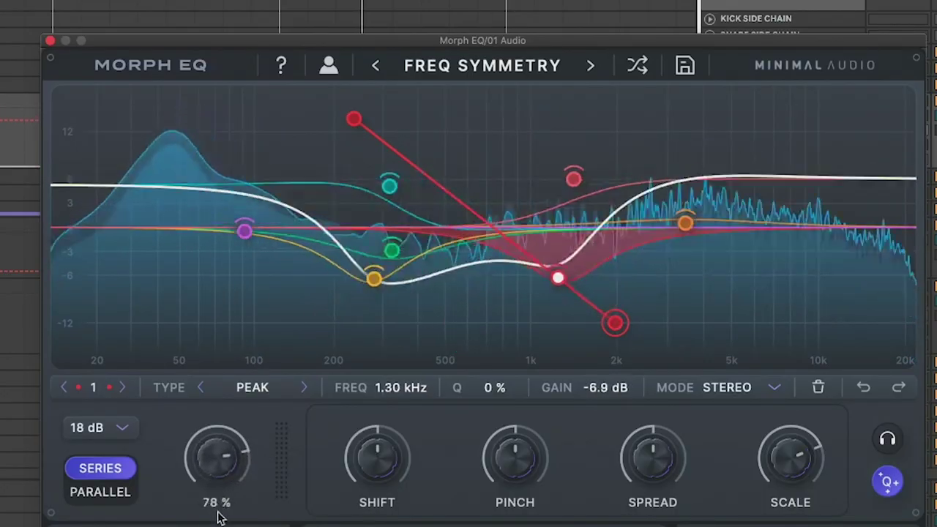
left_click_drag(219, 518, 221, 526)
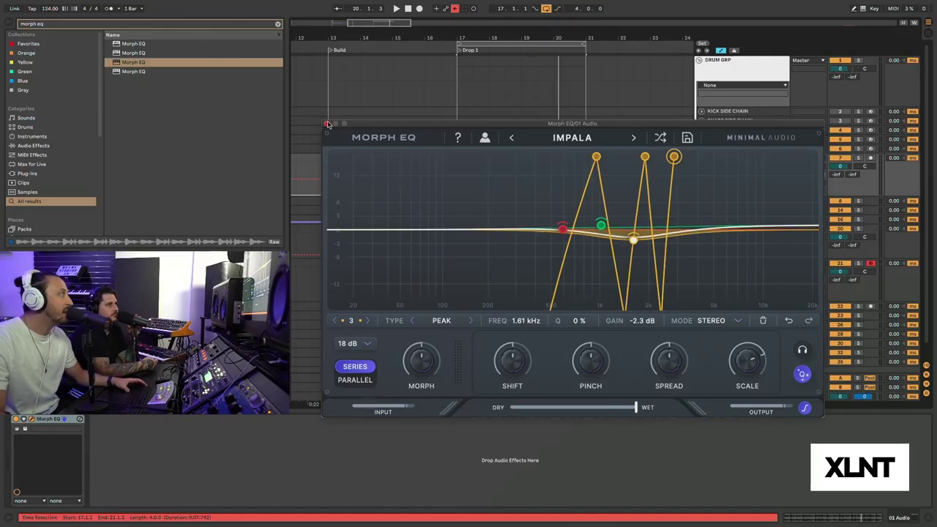
left_click(327, 124)
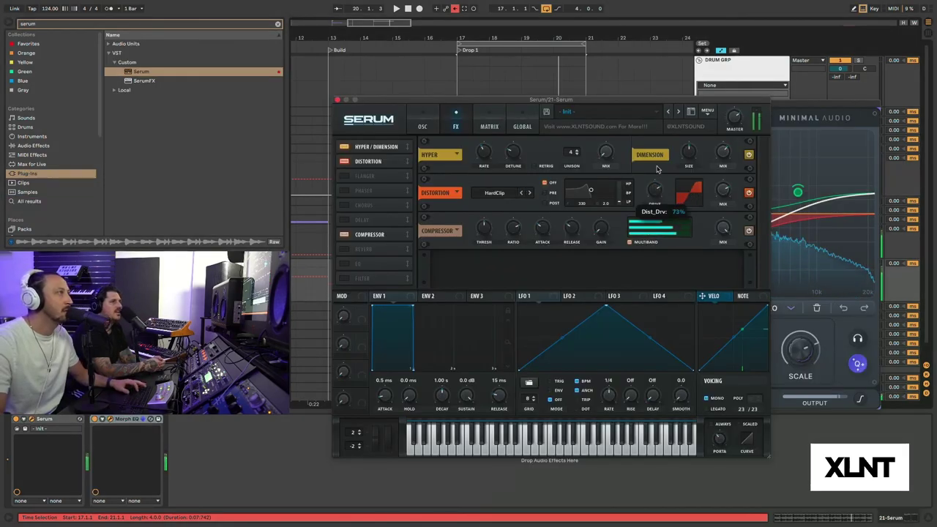
Step: Close the synth window and sweep Morph EQ's Morph repeatedly between 0% and 100% with the Neuro Ripper preset on the Serum sound
left_click(337, 100)
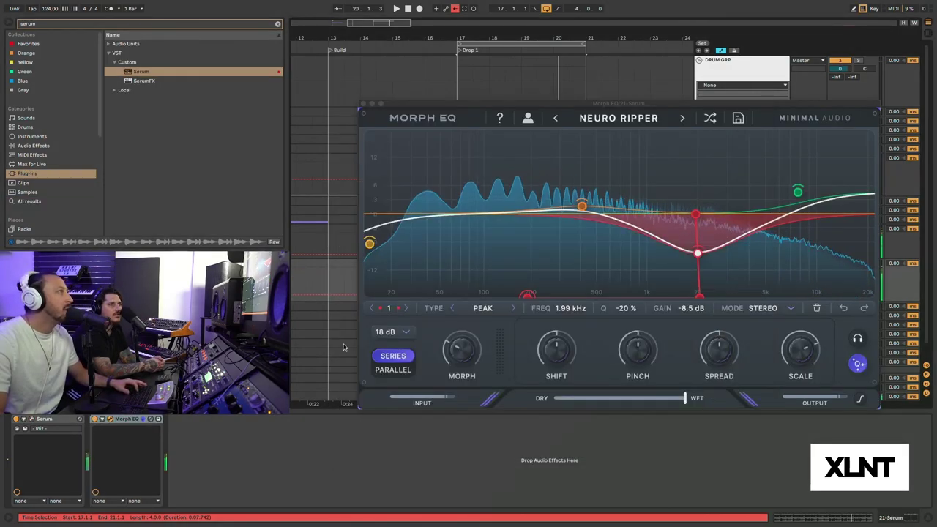
left_click_drag(473, 348, 457, 337)
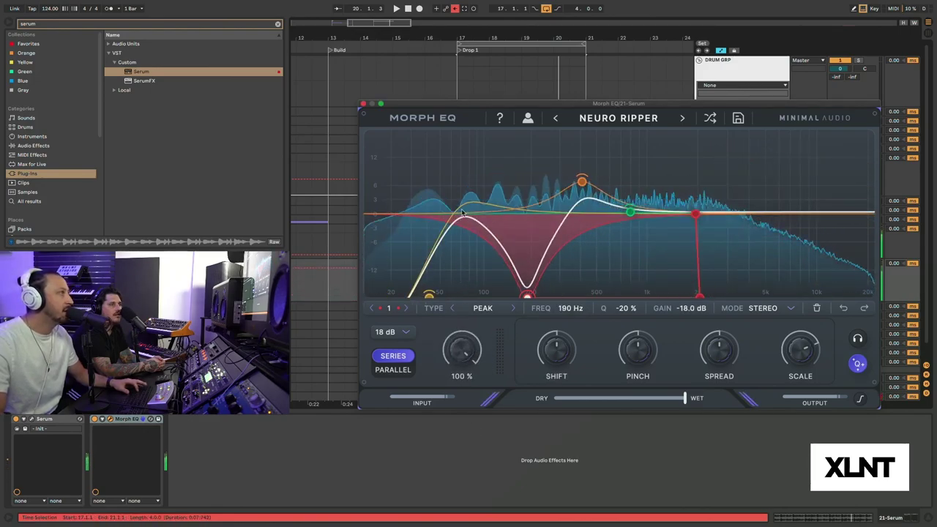
left_click_drag(460, 310, 453, 392)
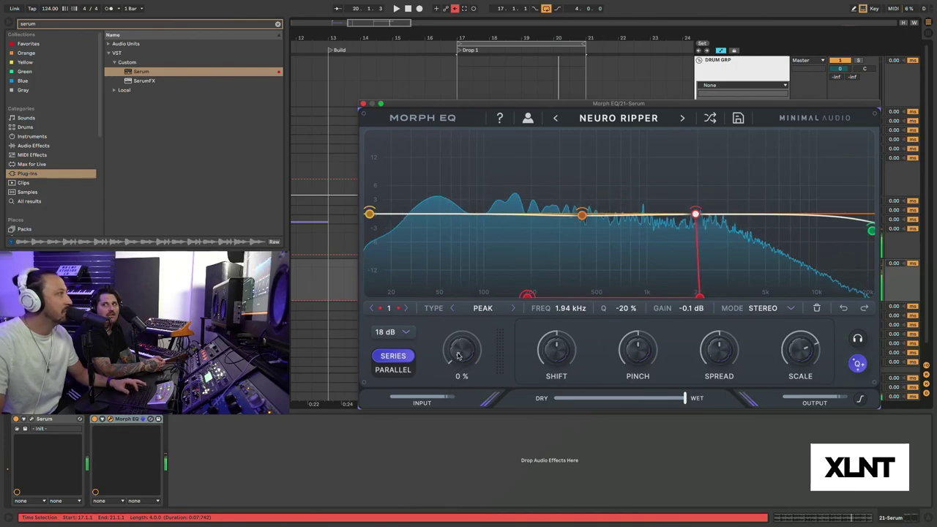
left_click_drag(458, 356, 462, 378)
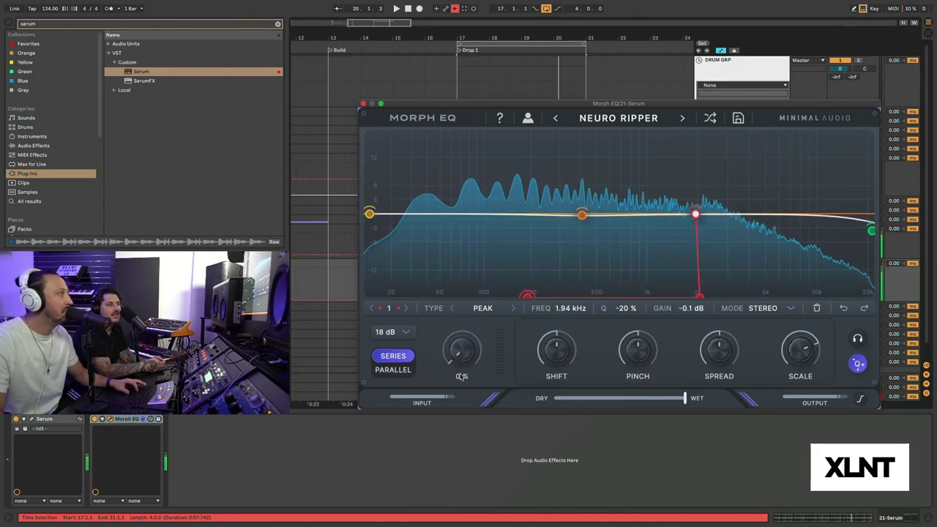
left_click_drag(462, 320, 474, 508)
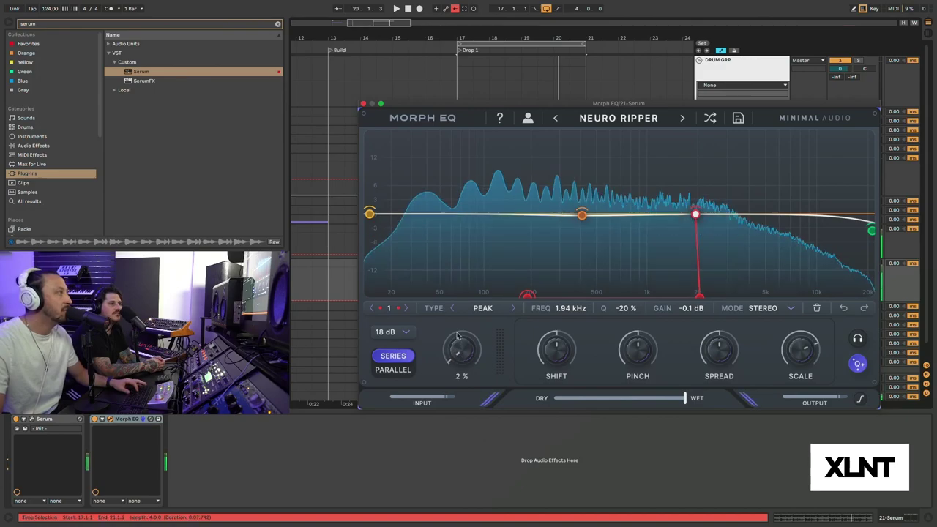
left_click_drag(457, 352, 460, 201)
left_click_drag(462, 251, 462, 366)
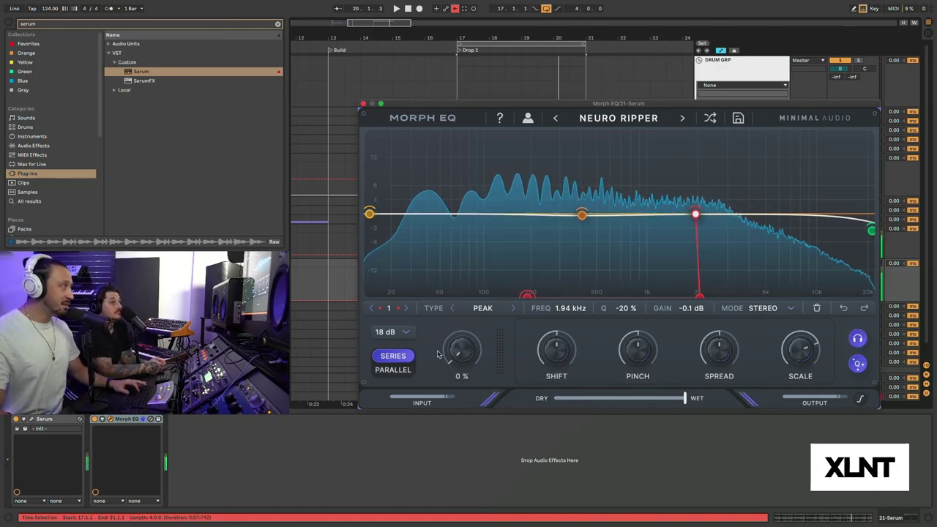
left_click_drag(438, 354, 465, 297)
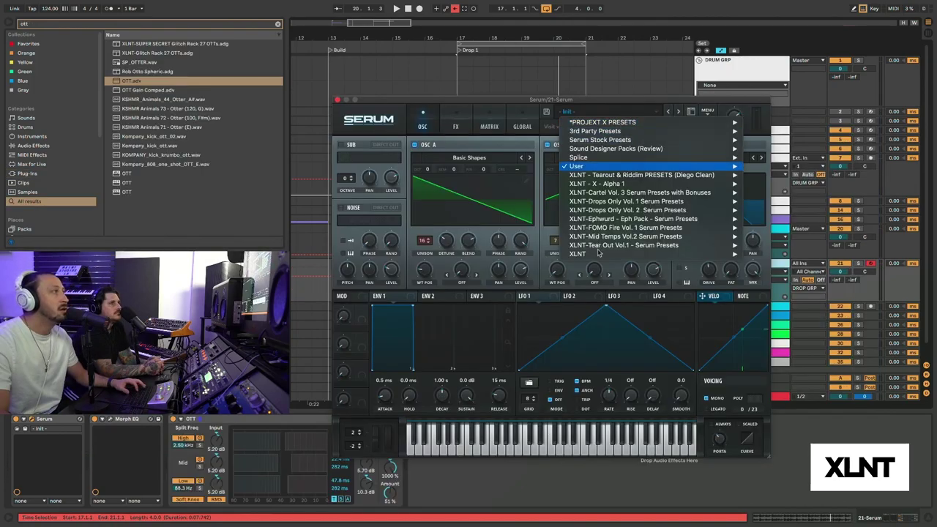
Step: Load the XLNT-GROWL Flangey preset from XLNT-Drops Only Vol. 2 in Serum and close the synth window
mouse_move(632, 212)
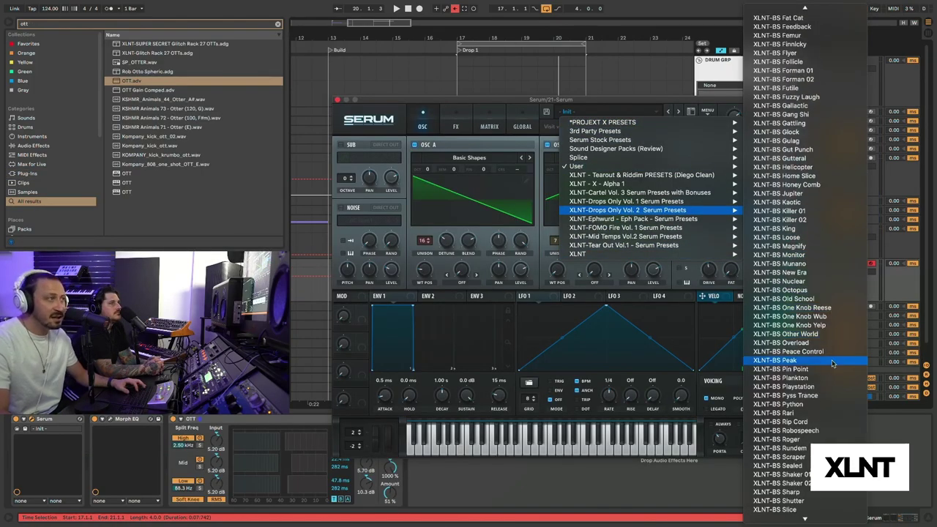
scroll(785, 357, "down", 15)
scroll(785, 229, "up", 1)
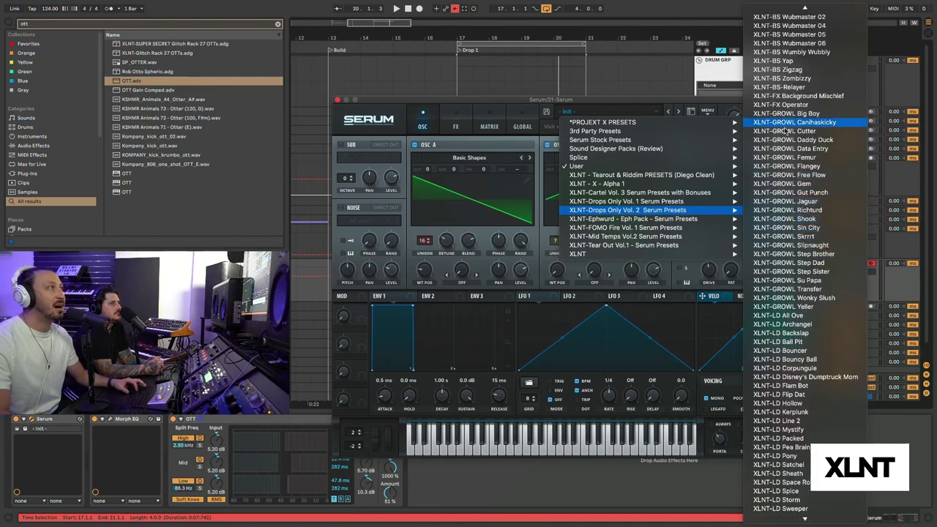
scroll(794, 124, "down", 5)
left_click(794, 125)
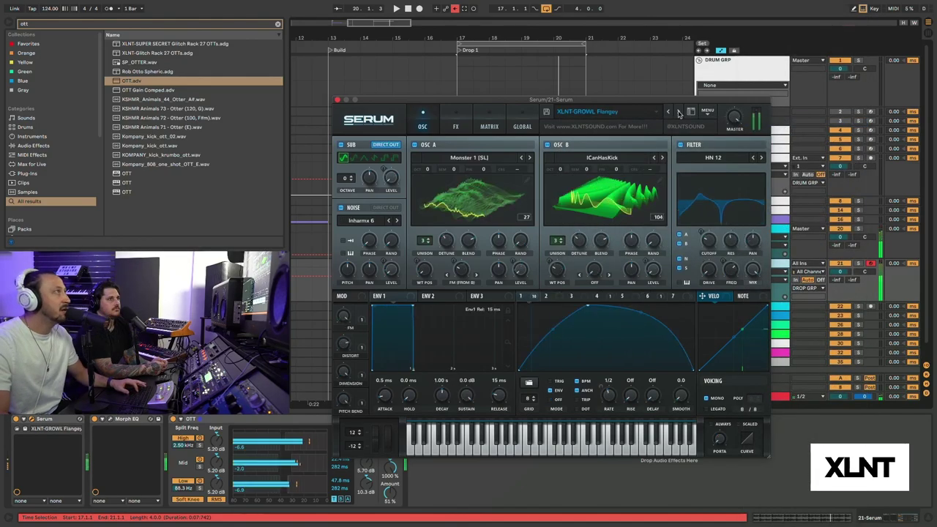
left_click(337, 100)
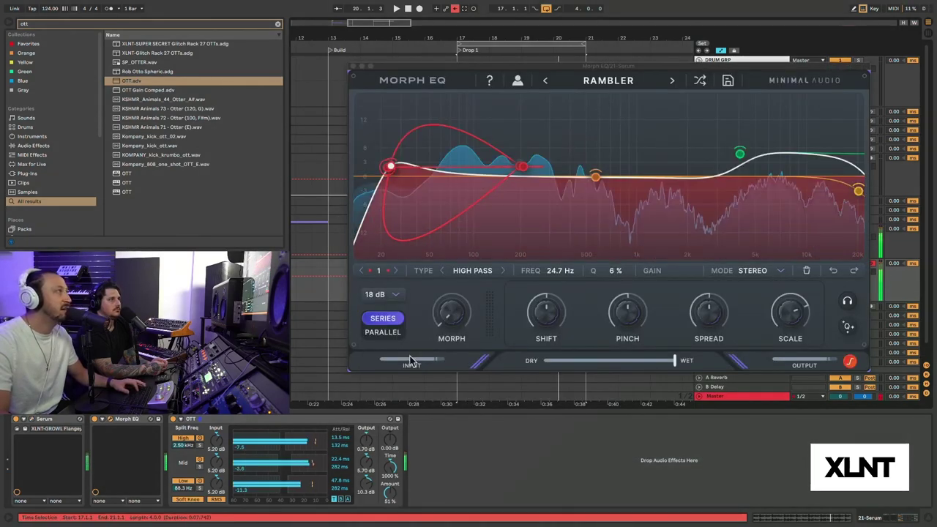
Step: Sweep Morph on the Rambler preset, load the Simmer Down preset and sweep its Morph past 52% over the growl
left_click_drag(446, 320, 442, 358)
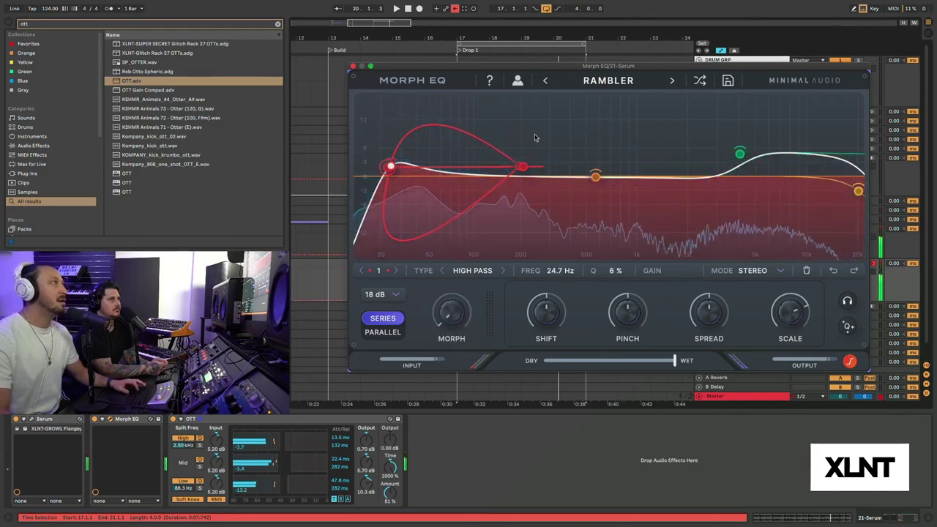
left_click(672, 80)
left_click_drag(452, 316, 464, 153)
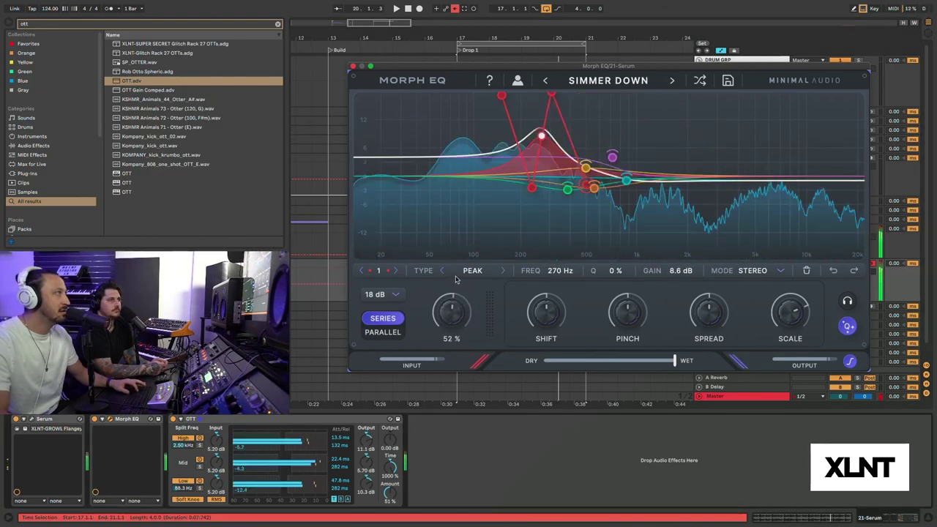
left_click_drag(456, 279, 458, 269)
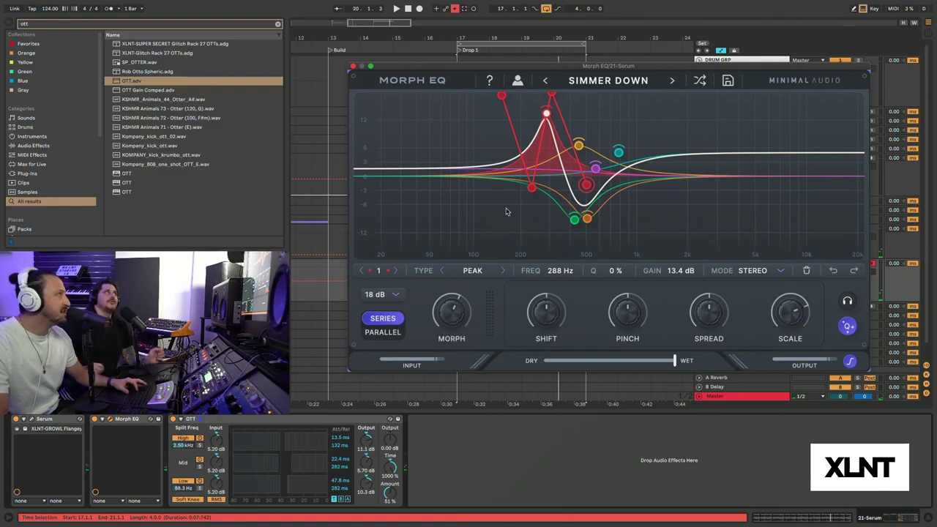
Step: Load the Talk Box preset from the Vowel category and sweep Morph up to maximum over the growl
left_click(593, 82)
mouse_move(609, 156)
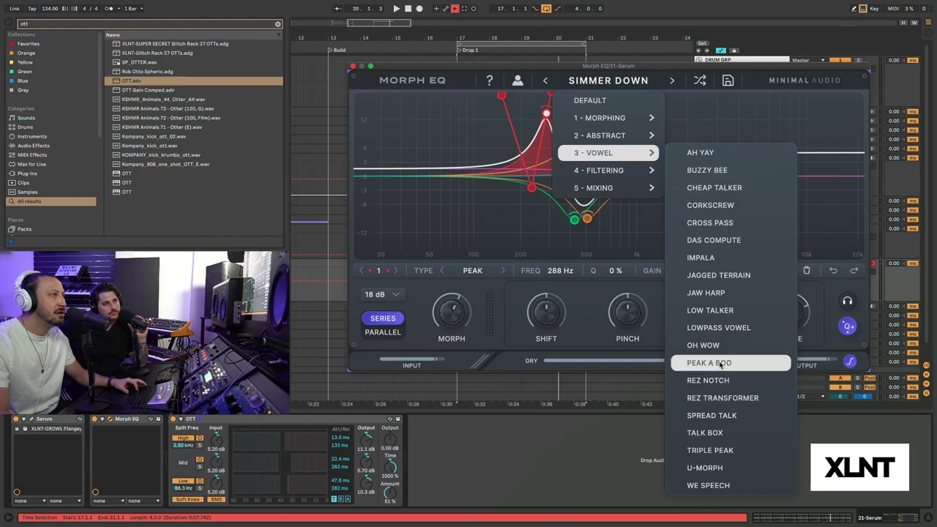
left_click(705, 432)
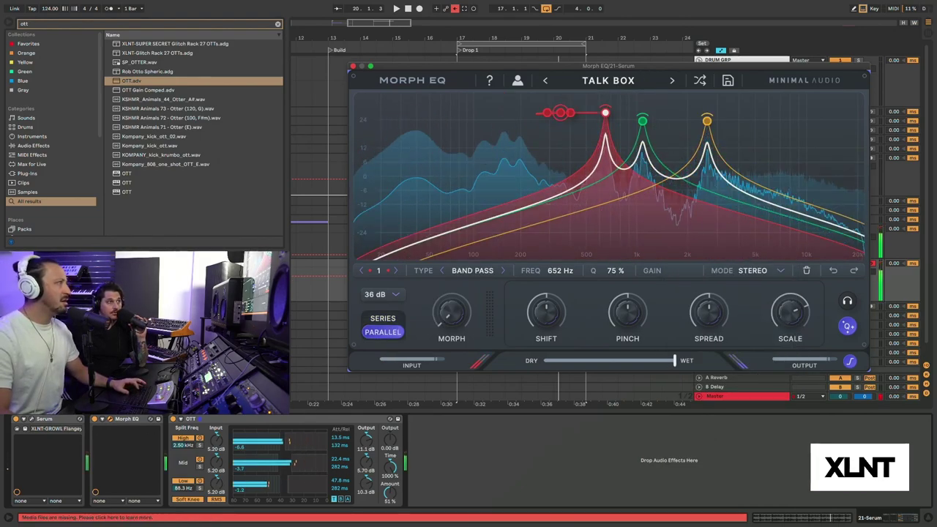
left_click_drag(451, 311, 463, 212)
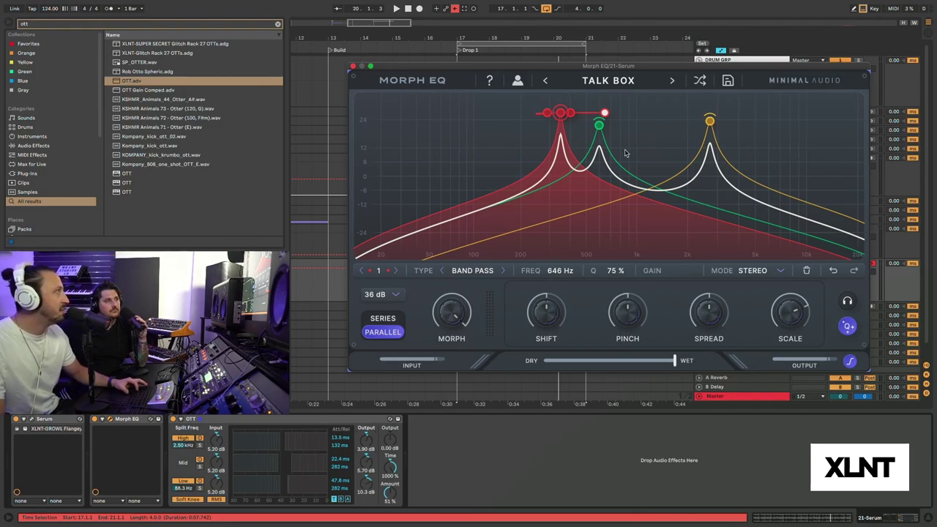
key("space")
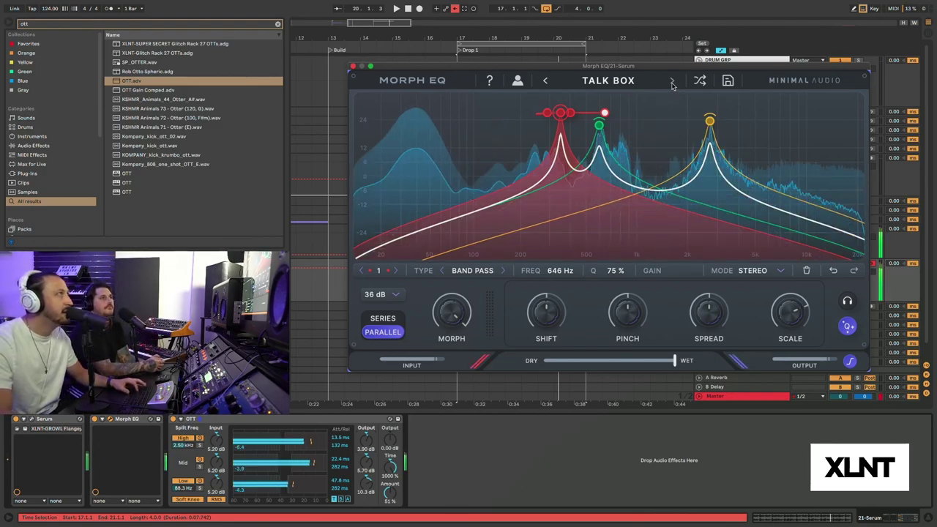
Step: Audition the Triple Peak, U-Morph and We Speech presets with Morph sweeps and close the EQ window
left_click_drag(451, 309, 463, 464)
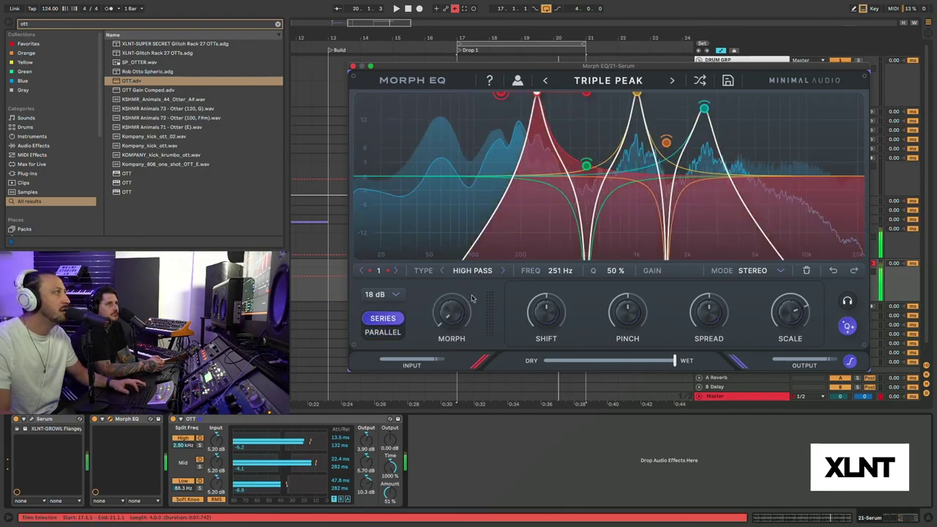
left_click_drag(450, 317, 455, 231)
left_click(673, 82)
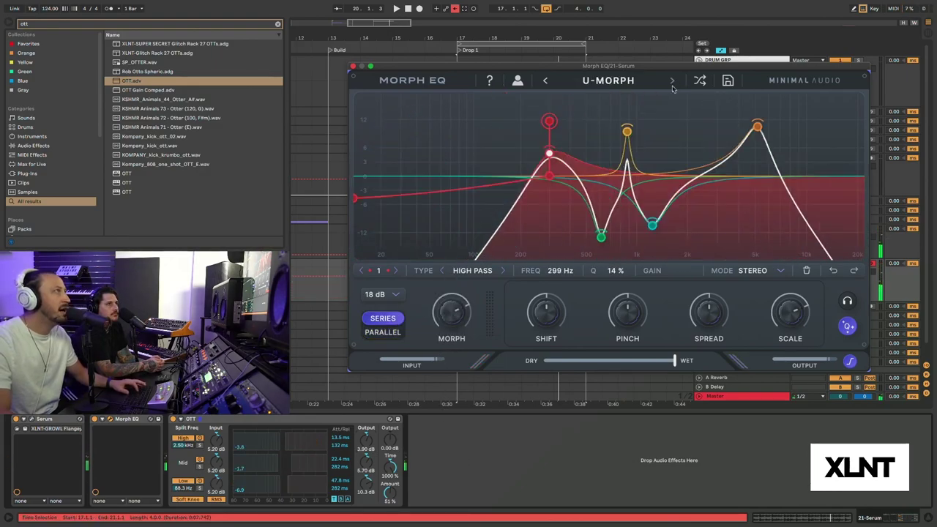
left_click_drag(451, 311, 452, 345)
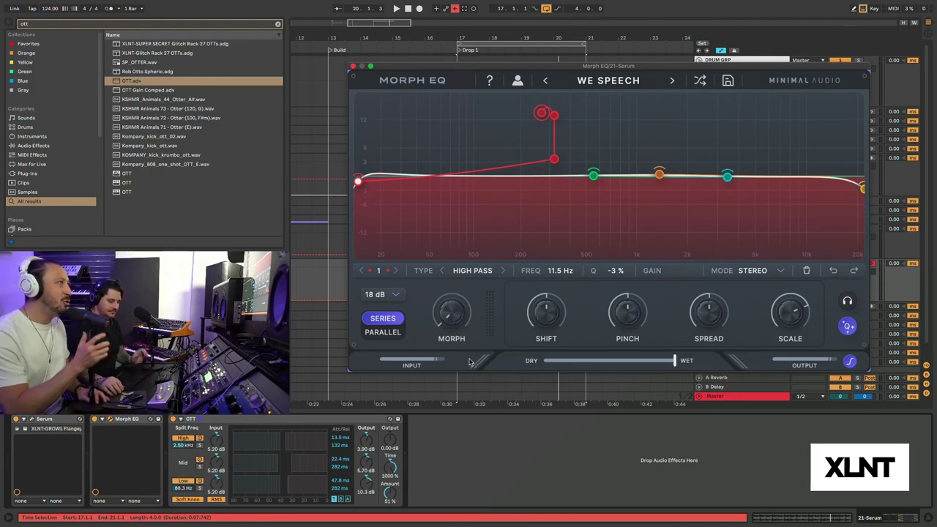
left_click(353, 67)
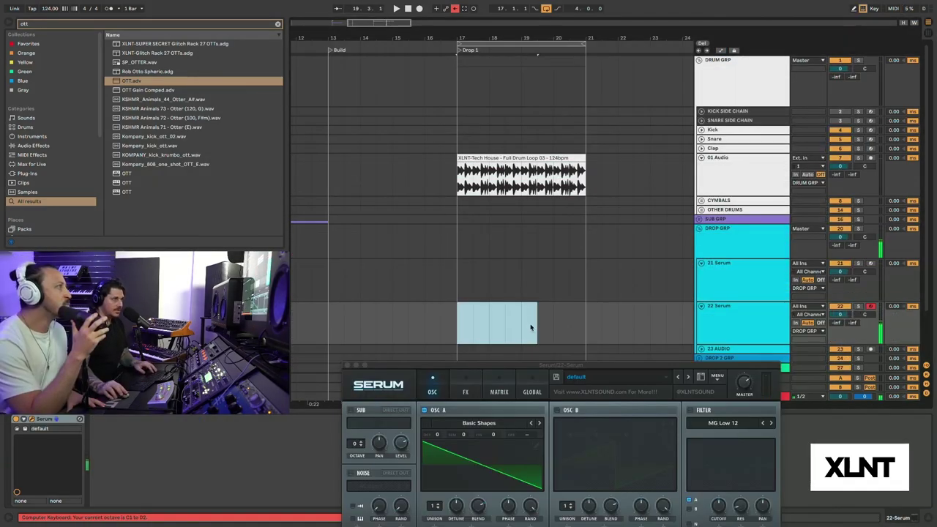
Step: Create a MIDI clip from bar 17 on the 22 Serum track and enable Serum's multiband compressor
key("super+shift+m")
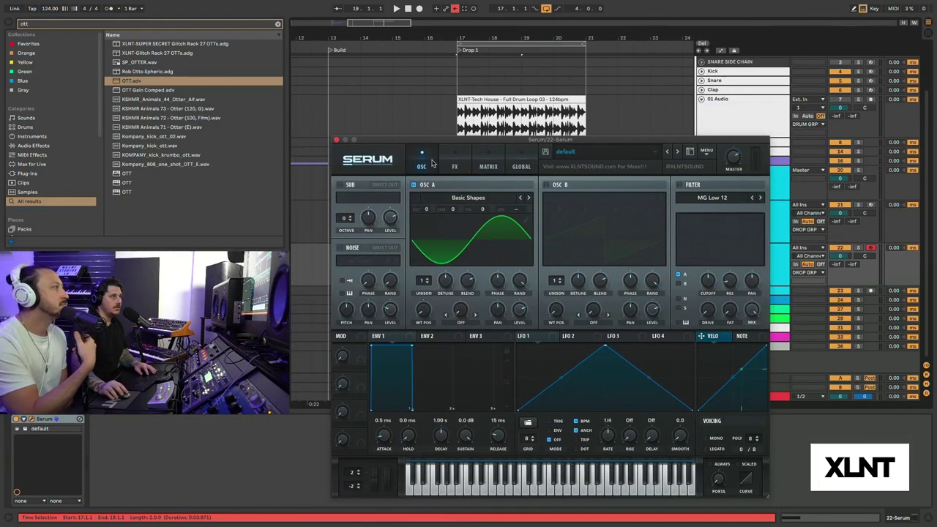
left_click(454, 165)
key("space")
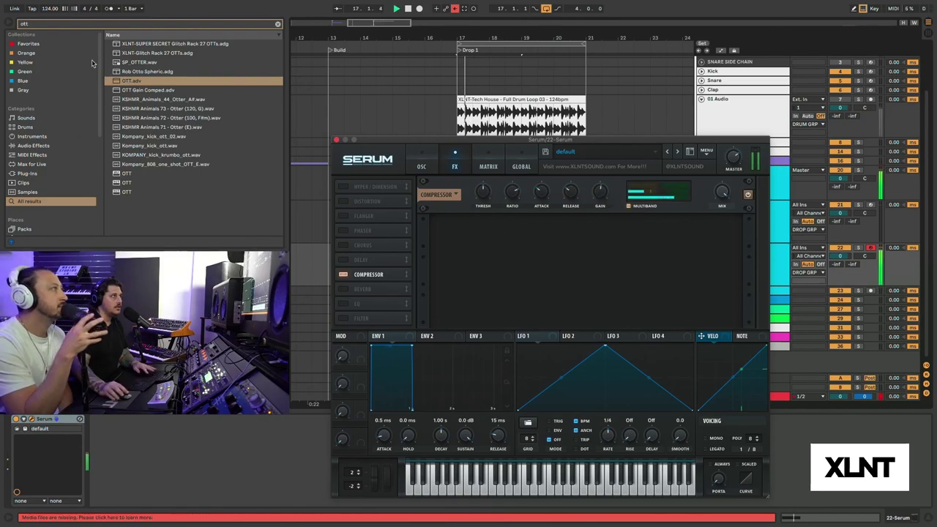
Step: Search the browser for "rift" and add the Rift plug-in after Serum on the 22 Serum track
left_click(37, 27)
type("rif")
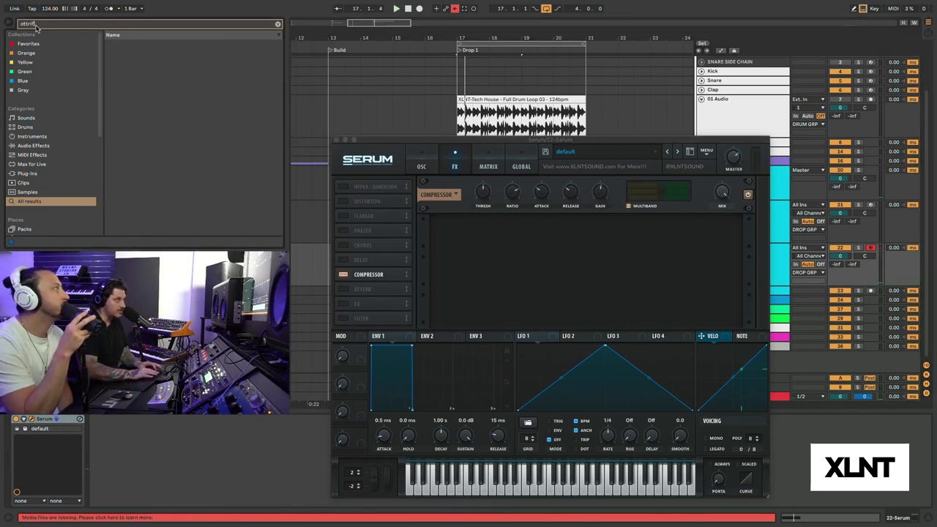
type("rift")
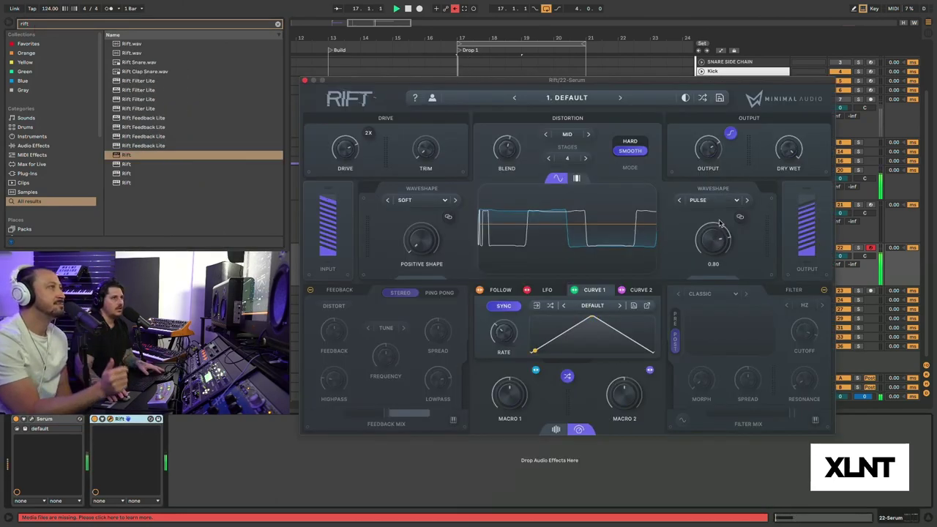
Step: Set Rift's negative waveshape to Vertex and its filter to Transfer with Spread at -100%
left_click(722, 201)
mouse_move(717, 213)
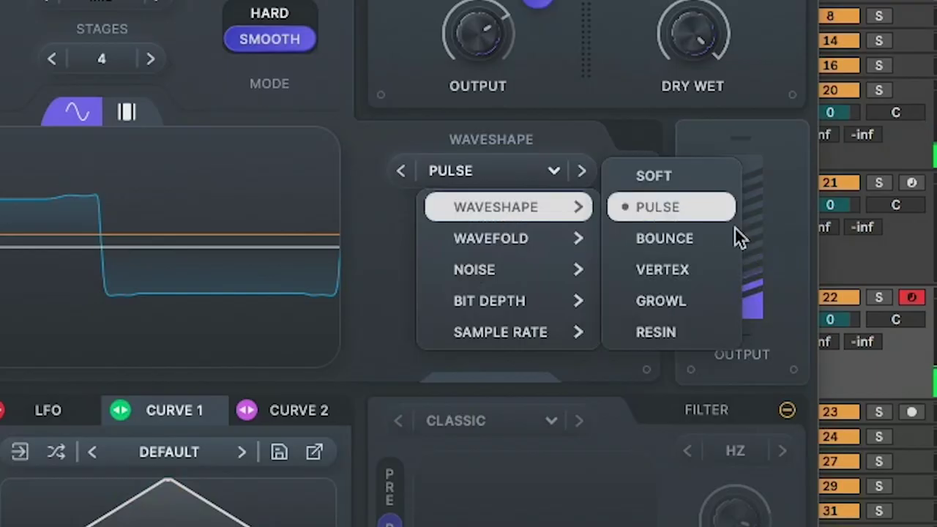
left_click(693, 270)
left_click_drag(501, 276, 503, 342)
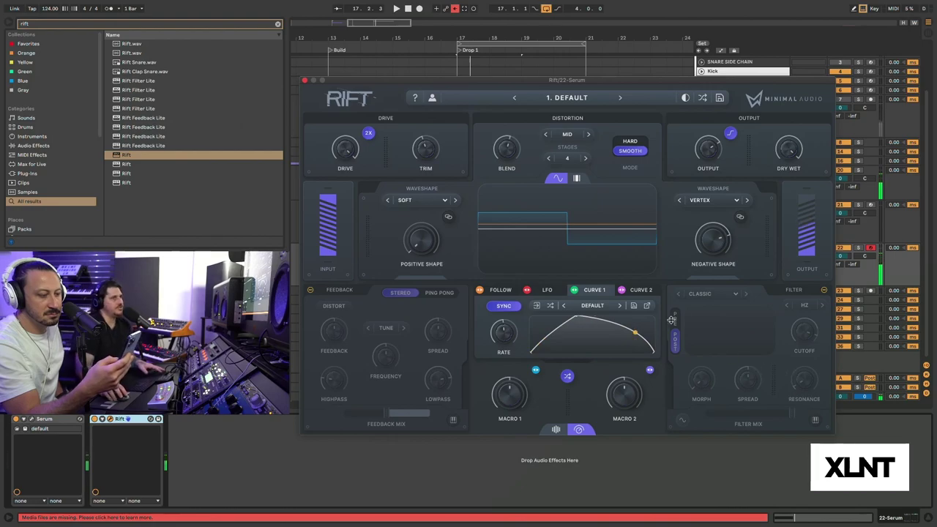
key("space")
key("space")
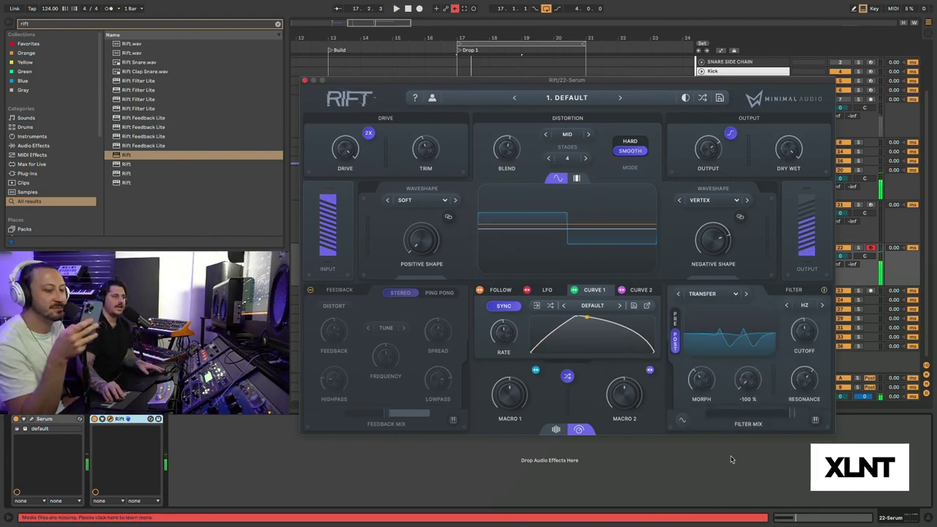
Step: Search the plug-ins for "morph" and add Morph EQ after Rift on the 22 Serum track
left_click(123, 420)
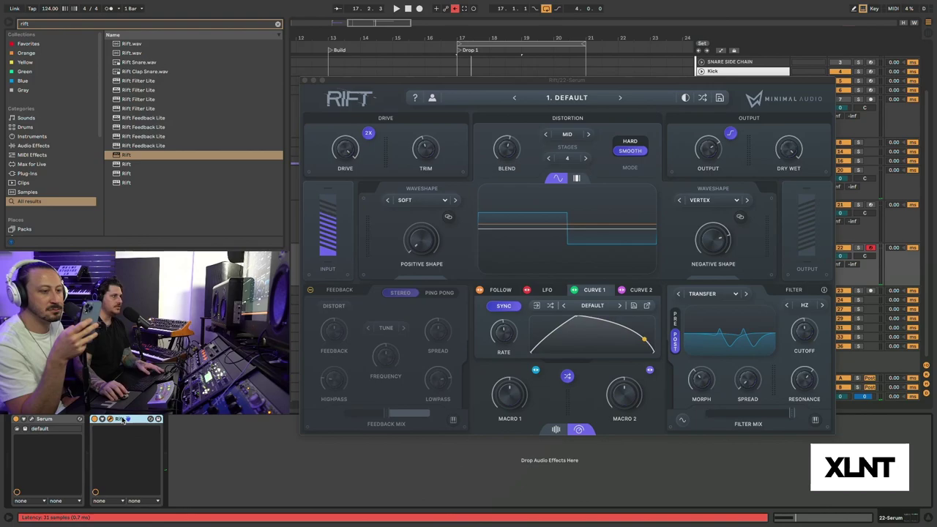
left_click(47, 22)
key("BackSpace")
key("BackSpace")
key("BackSpace")
key("BackSpace")
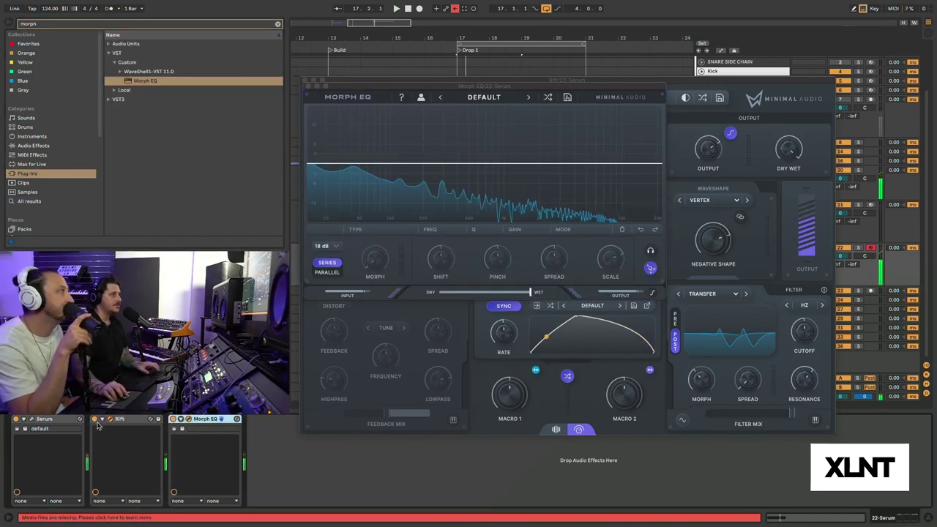
Step: Group Rift and Morph EQ into an Audio Effect Rack and map Rift's filter Cutoff to Macro 1
left_click(133, 423, "shift")
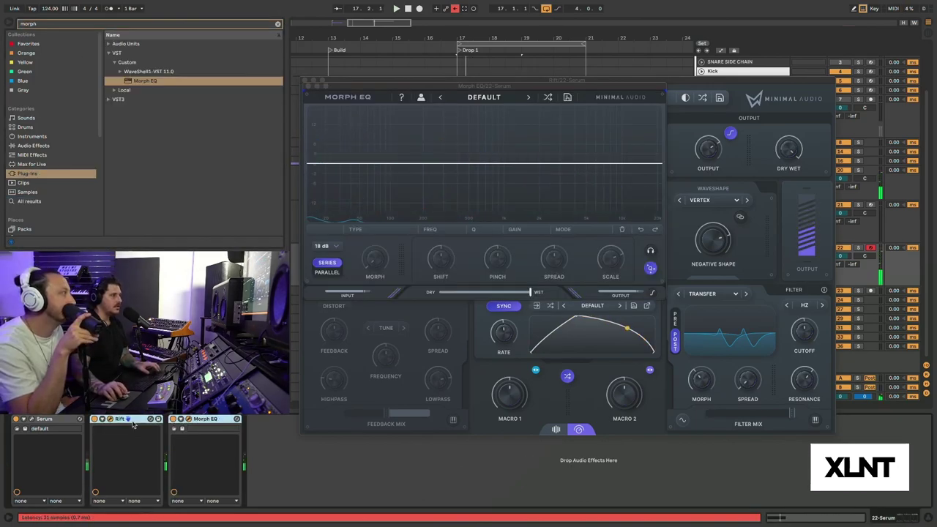
key("ctrl+g")
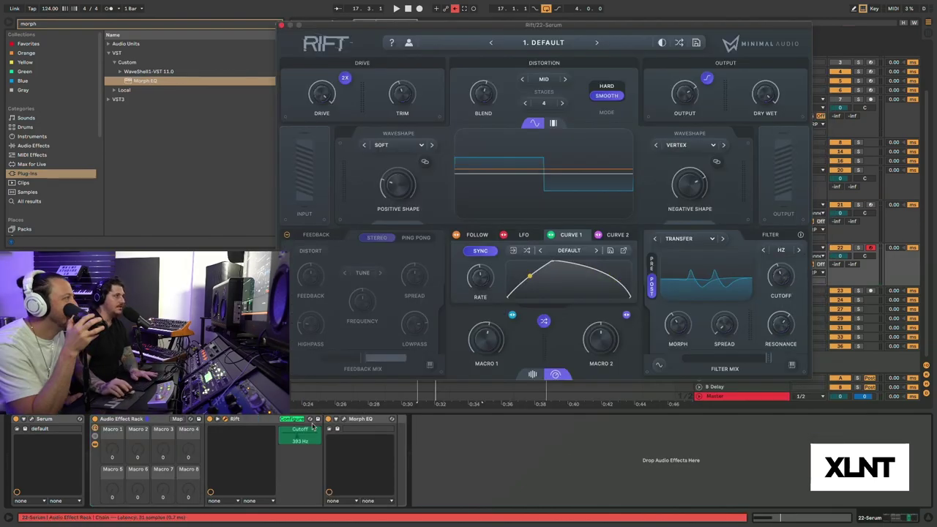
right_click(303, 435)
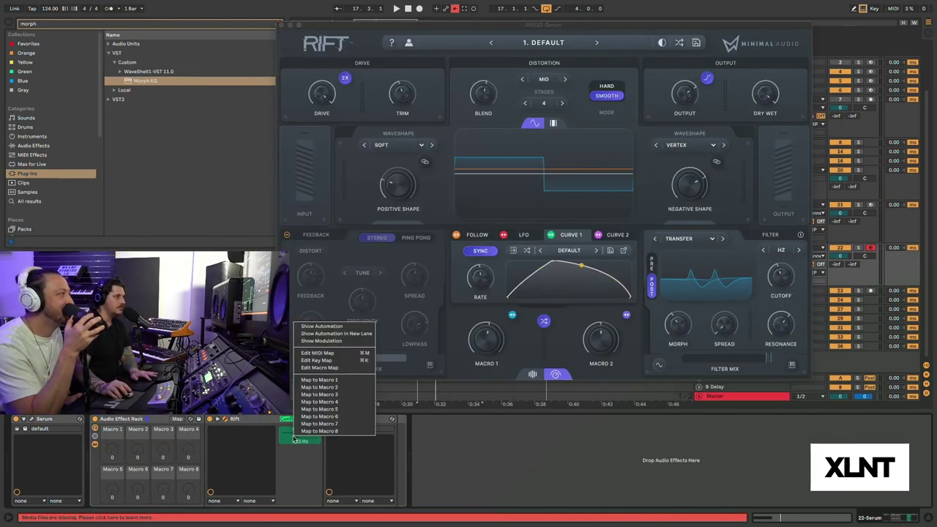
left_click(306, 381)
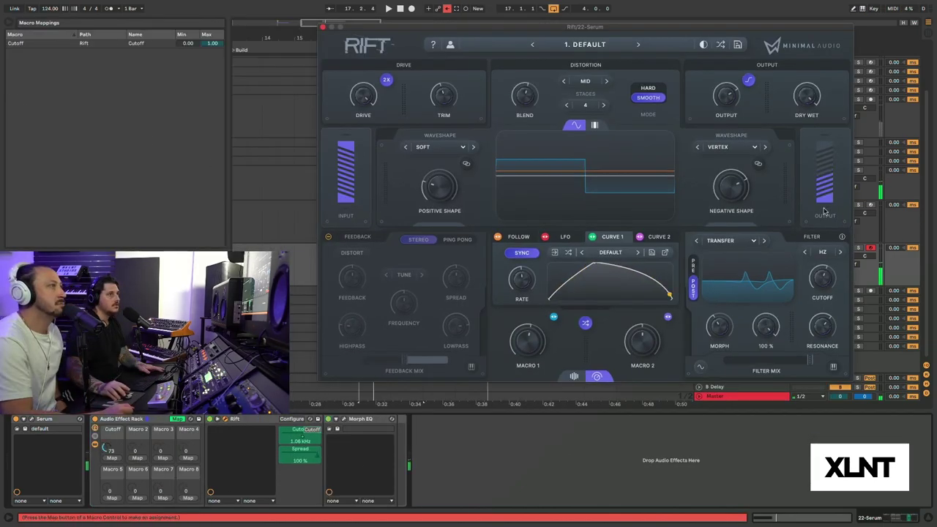
Step: Adjust the rack's Cutoff macro during playback, setting it to 85
left_click(112, 450)
key("space")
mouse_move(112, 450)
left_mouse_down()
mouse_move(112, 467)
mouse_move(112, 434)
left_mouse_up()
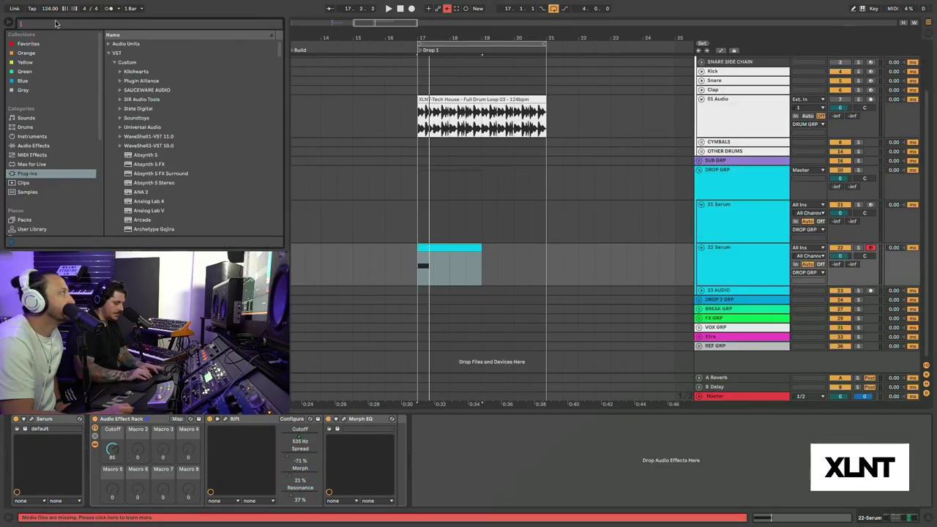
Step: Search the audio effects for Redux, Saturator and "ott", inserting all three between Rift and Morph EQ
type("red")
left_click(33, 145)
key("Return")
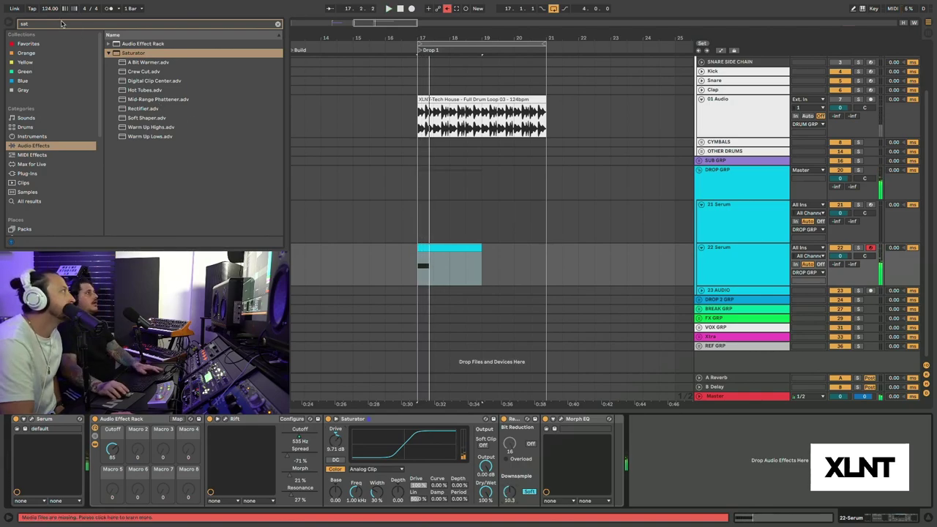
left_click(63, 24)
type("ott")
key("Return")
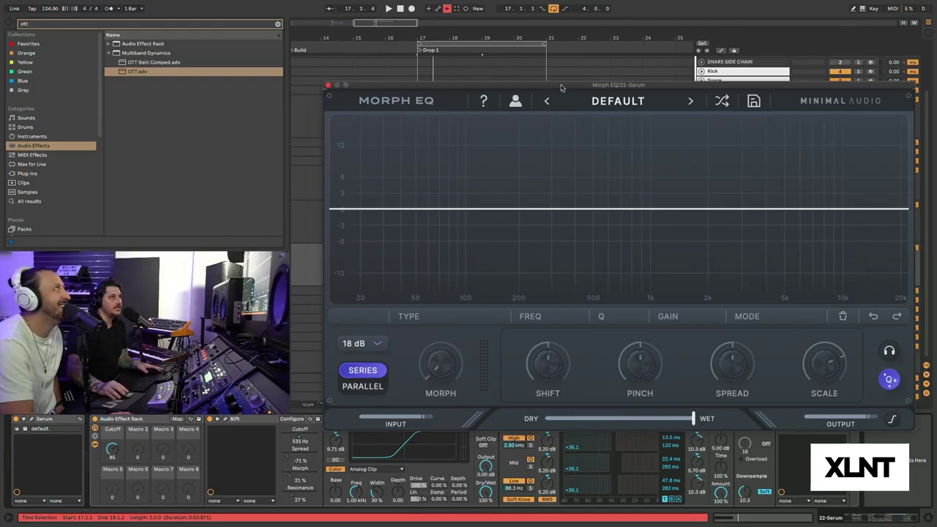
Step: Load the Rez Notch vowel preset in Morph EQ and audition it with a Morph sweep
left_click_drag(562, 88, 508, 69)
left_click(556, 87)
mouse_move(612, 164)
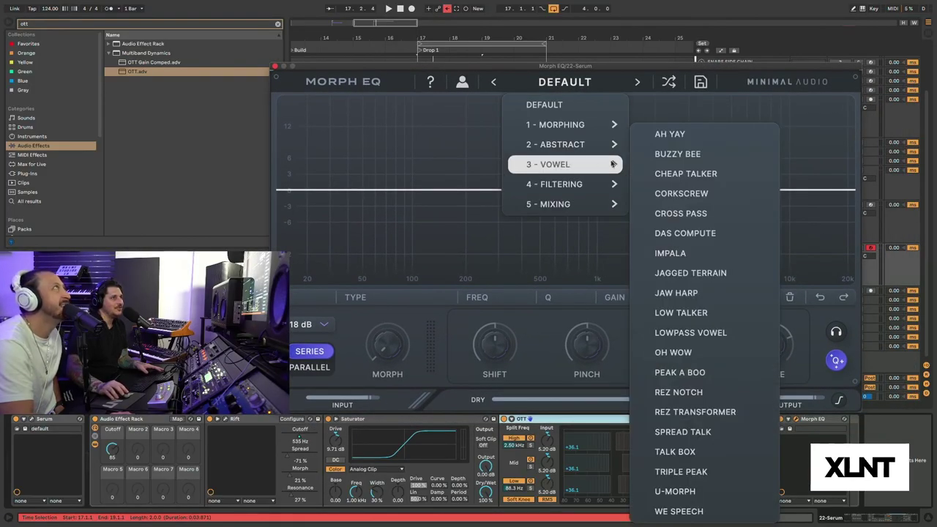
left_click(699, 390)
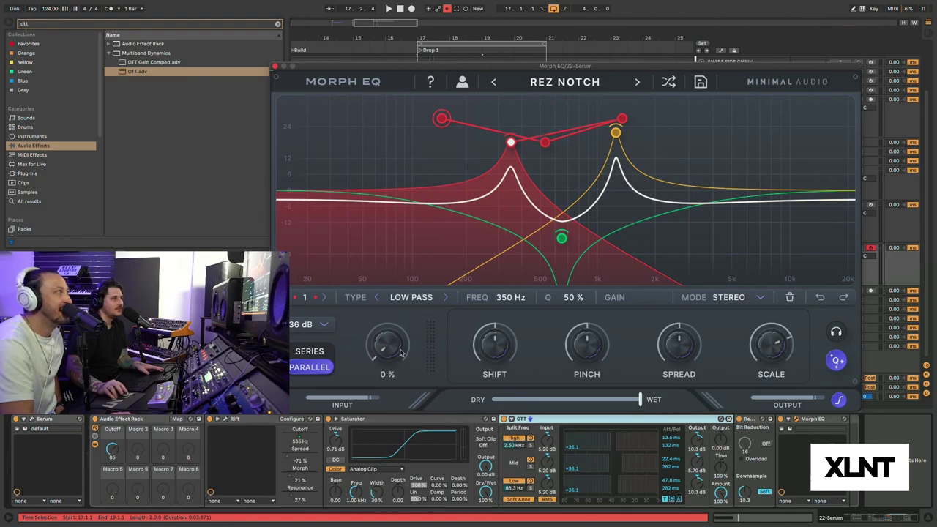
key("space")
mouse_move(401, 354)
left_mouse_down()
mouse_move(396, 276)
mouse_move(391, 353)
left_mouse_up()
key("space")
Step: Load the Triple Highpass preset in Morph EQ and sweep Morph up and down during playback
left_click(566, 89)
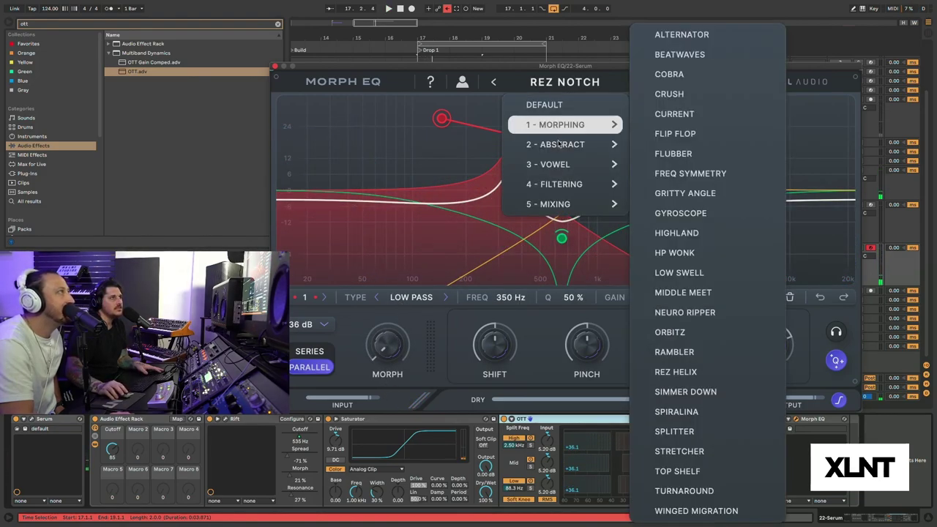
left_click(670, 292)
key("space")
left_click_drag(395, 355, 441, 283)
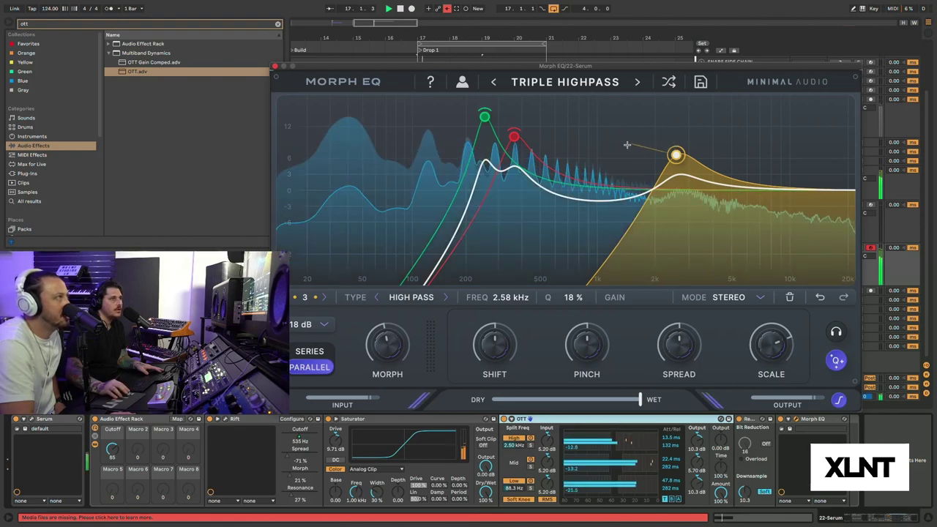
left_click_drag(384, 344, 407, 392)
key("space")
key("space")
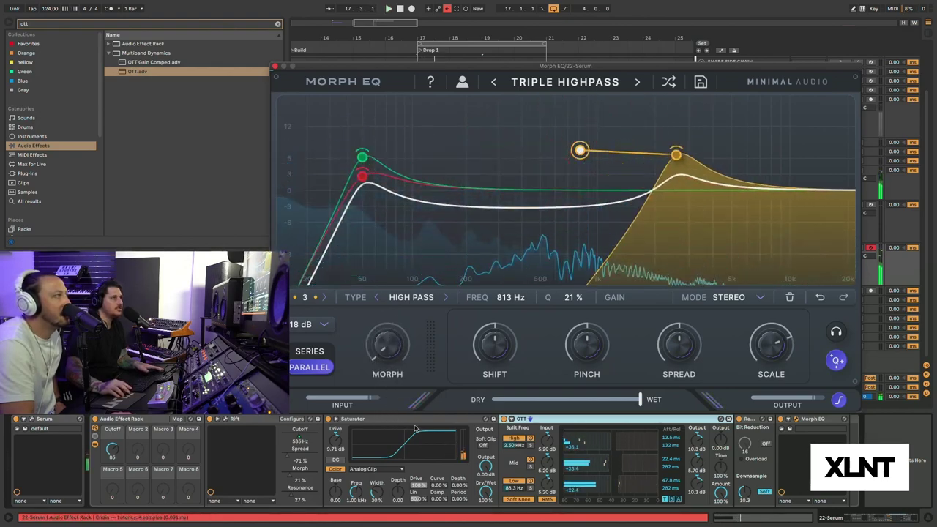
Step: Select the green and red high-pass bands to examine their morph paths, raising Morph slightly
left_click(362, 157)
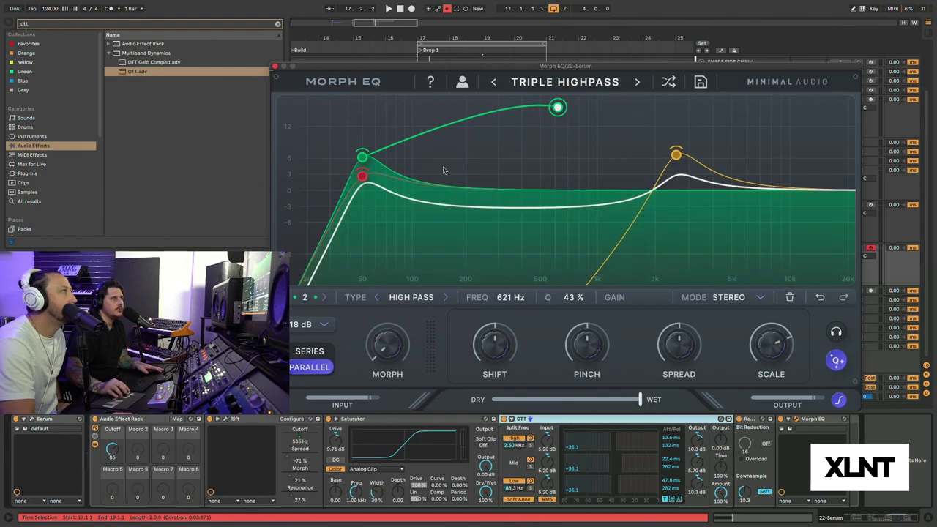
left_click(362, 176)
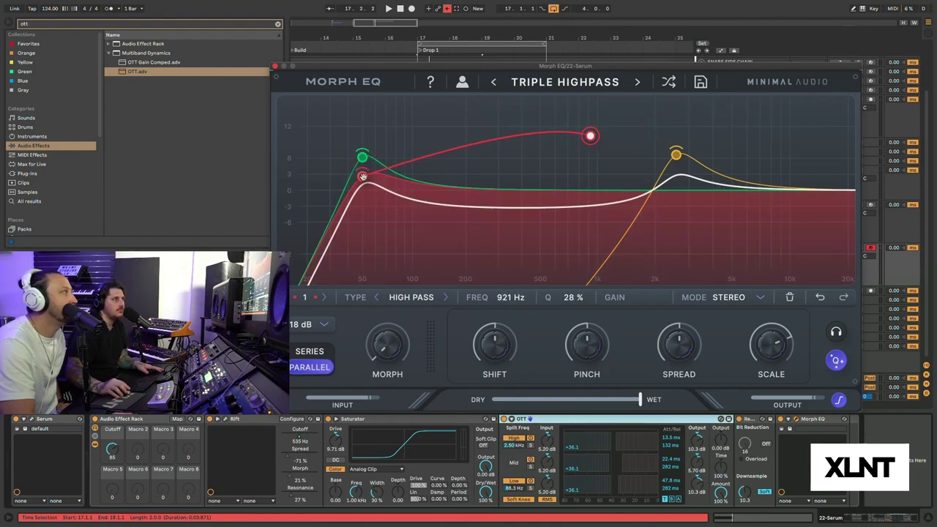
right_click(362, 177)
left_click(363, 177)
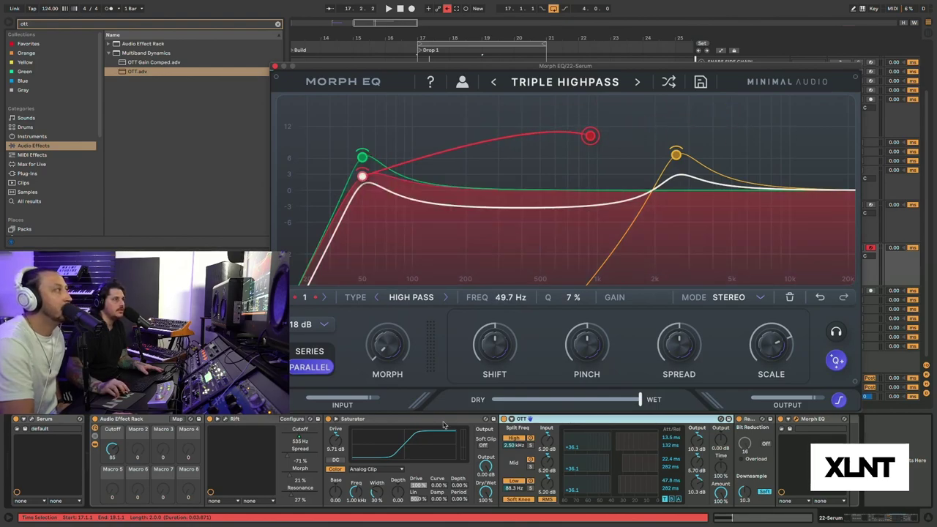
left_click_drag(394, 345, 427, 226)
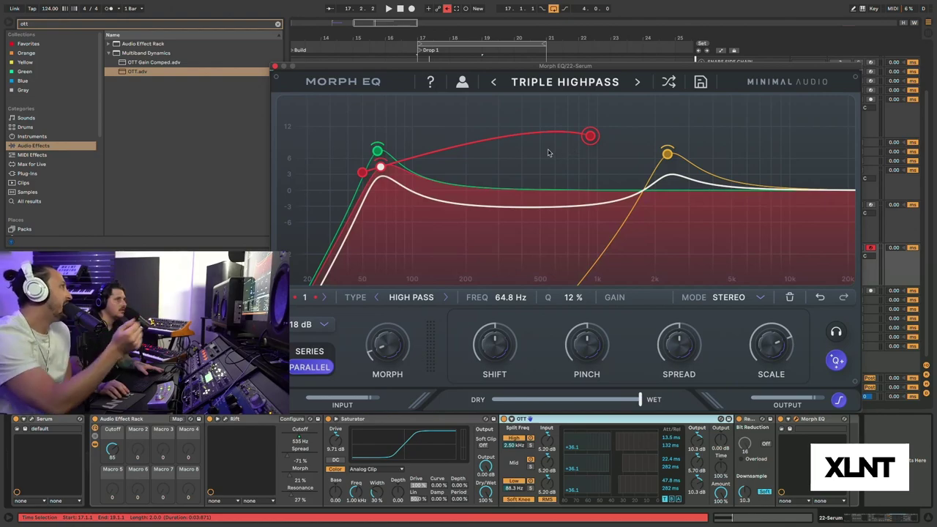
left_click(499, 151)
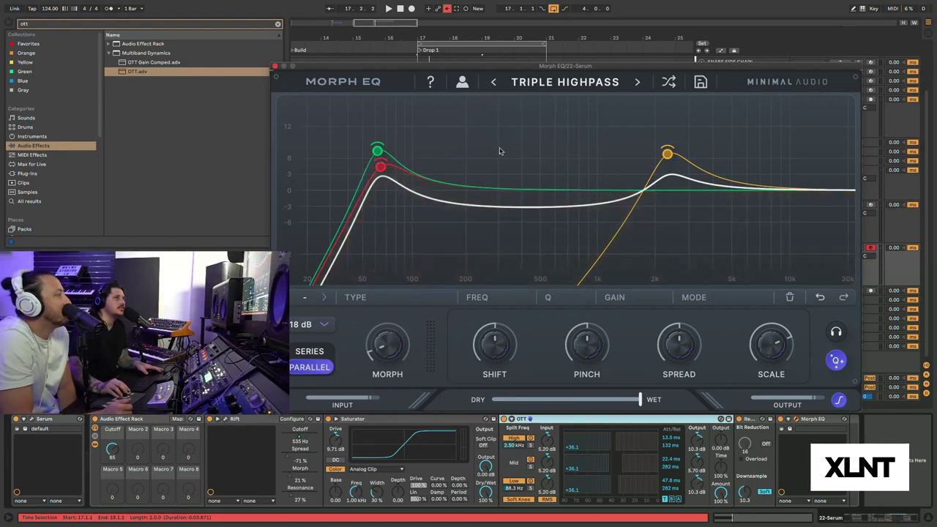
left_click(380, 167)
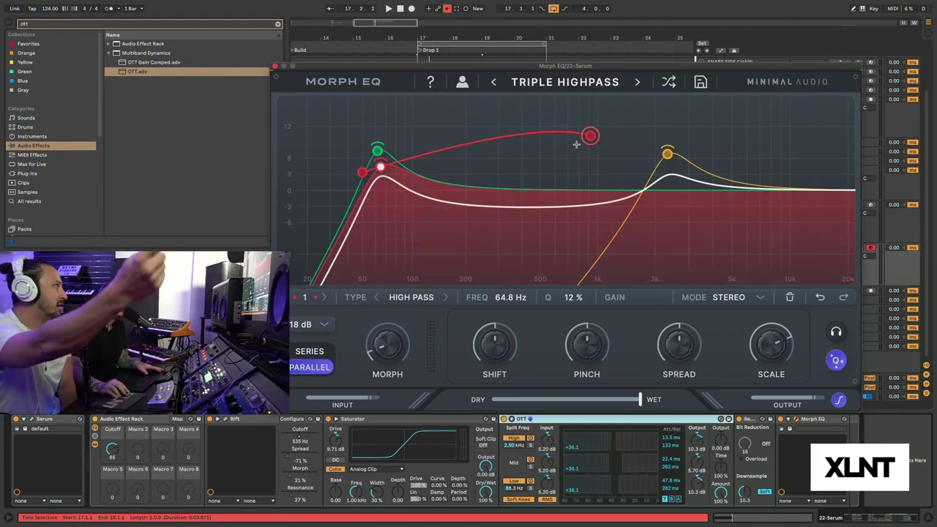
Step: Play the loop while raising Morph and sweeping Shift downward, and hide the plug-in windows
left_click(293, 215)
key("space")
left_click_drag(383, 333, 409, 323)
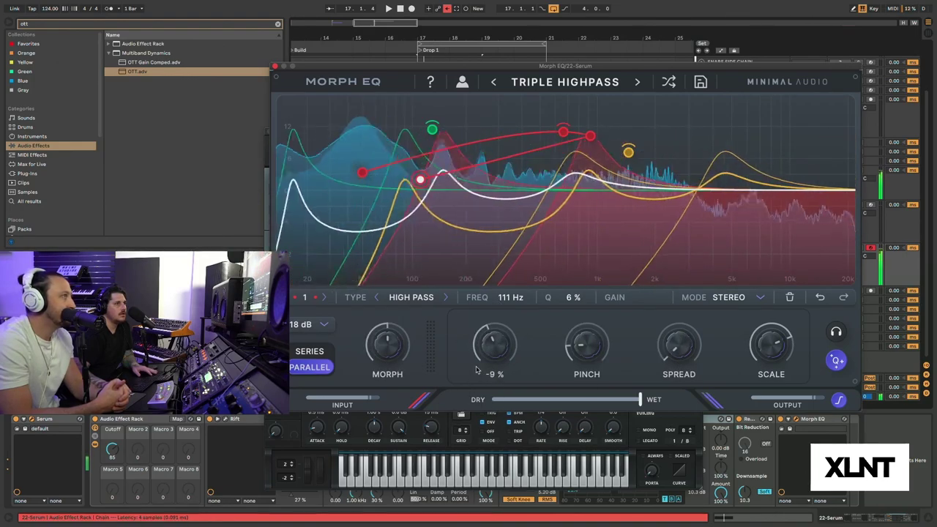
left_click_drag(477, 371, 465, 404)
key("super+alt+p")
key("space")
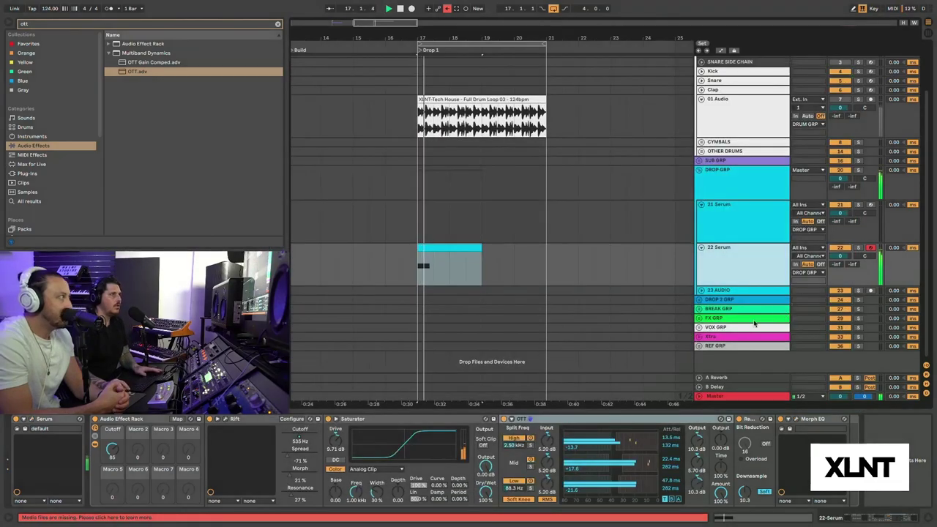
Step: Shorten the MIDI clip on the 22 Serum track so that it ends at beat 17.2
key("space")
key("space")
key("plus")
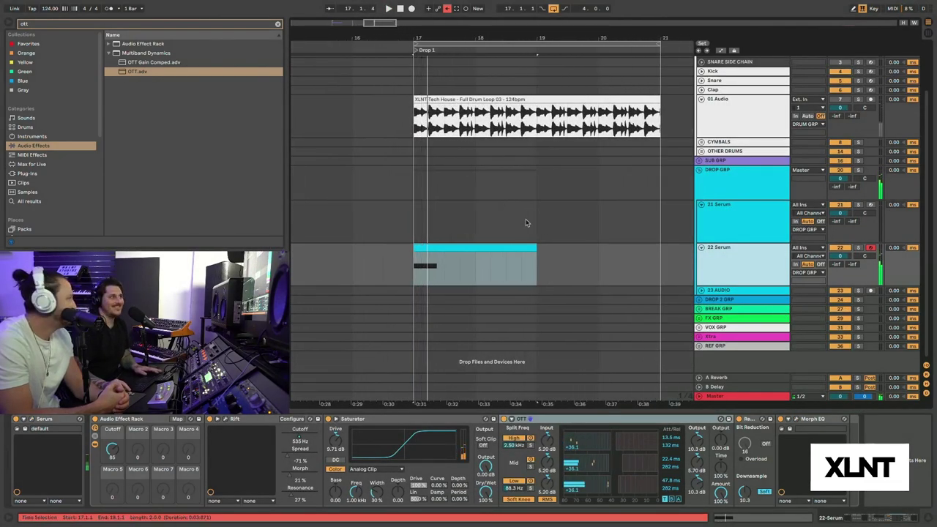
left_click_drag(528, 243, 430, 245)
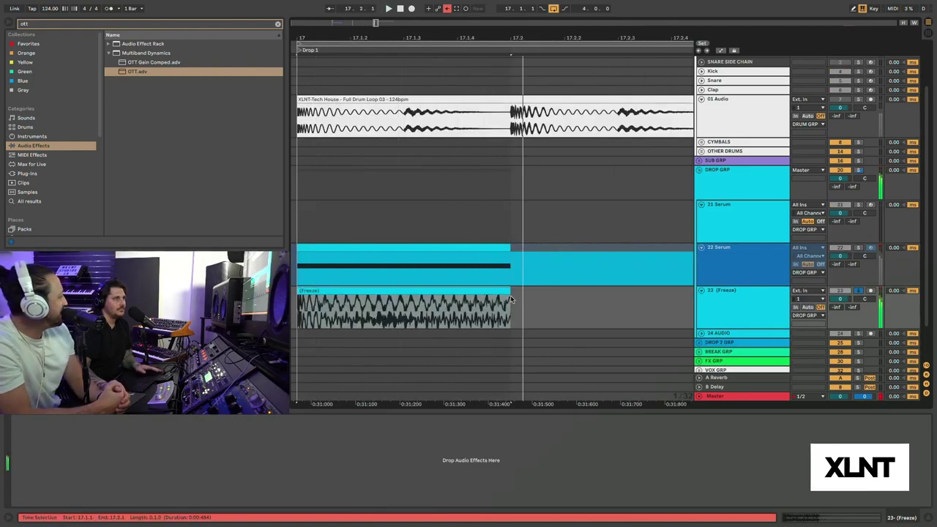
Step: Trim the end of the bounced bass clip on the 23 (Freeze) track and select that track
scroll(512, 299, "left", 1)
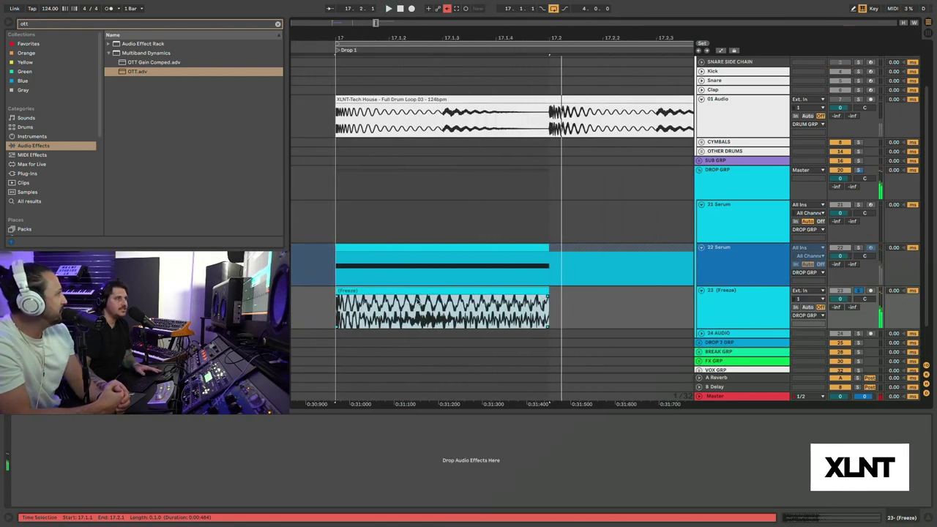
left_click(550, 301)
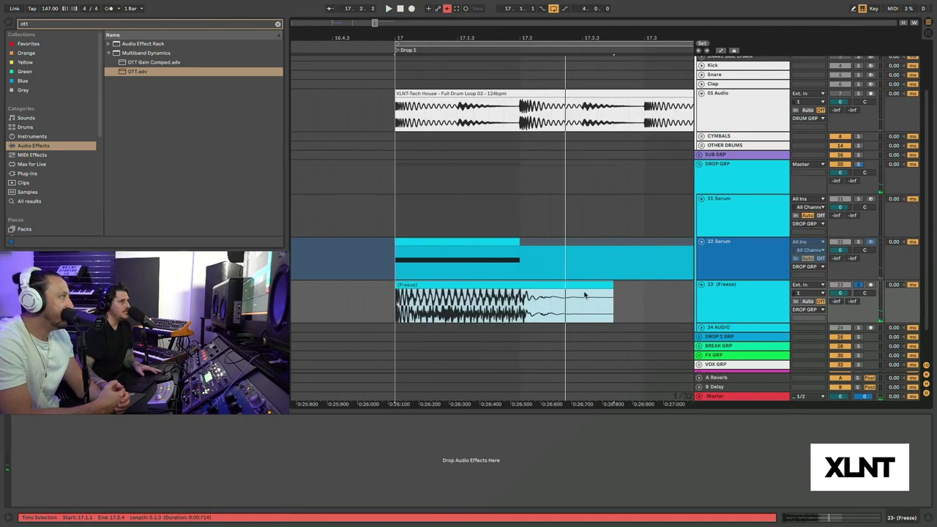
mouse_move(613, 292)
left_mouse_down()
mouse_move(519, 293)
mouse_move(599, 286)
left_mouse_up()
left_click(719, 308)
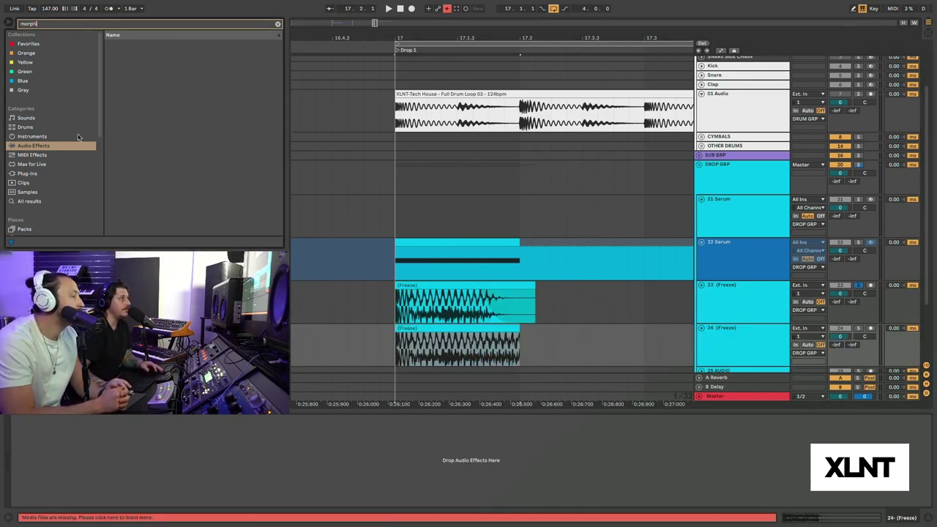
Step: Add Morph EQ from the plug-ins to the 24 (Freeze) track and play the bounced bass
left_click(55, 173)
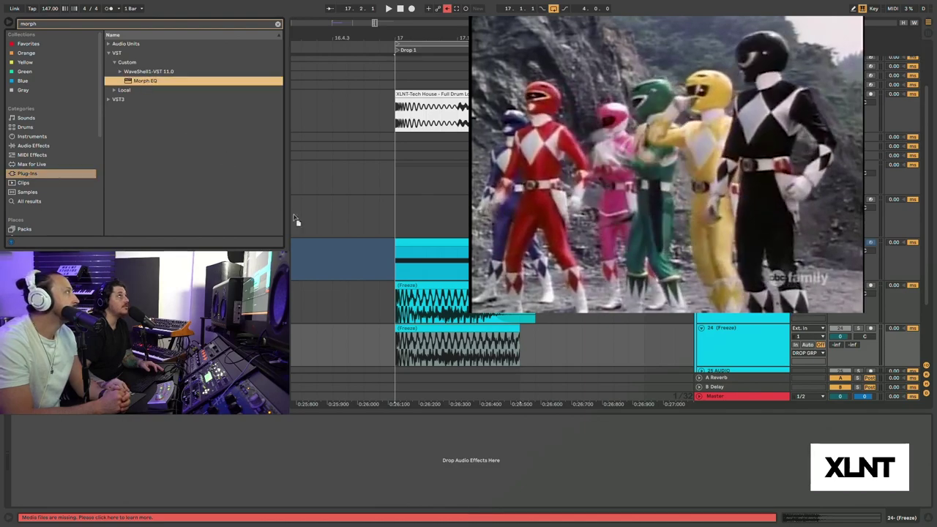
left_click_drag(294, 218, 439, 352)
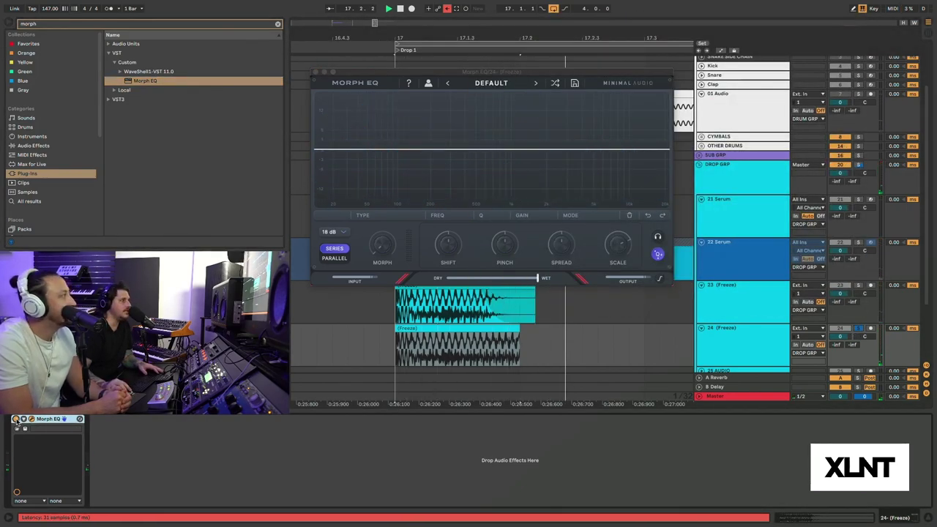
key("space")
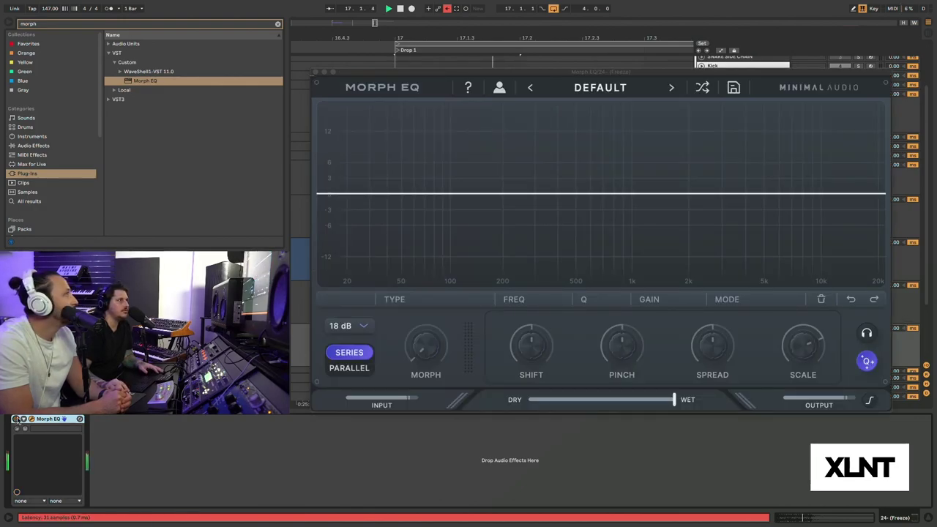
key("space")
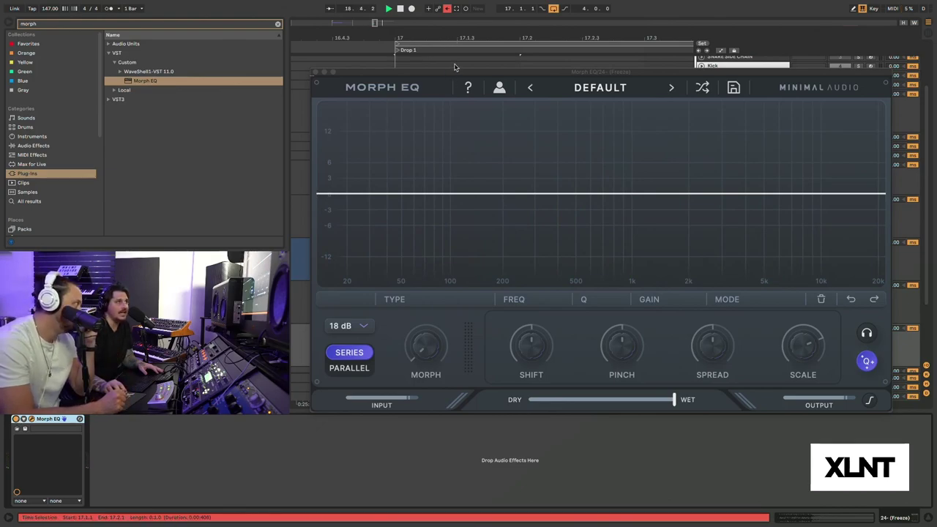
Step: Audition the Variable BP preset on the bounced bass, lowering Shift to -18% and sweeping Morph and Shift
left_click_drag(454, 74, 432, 73)
key("space")
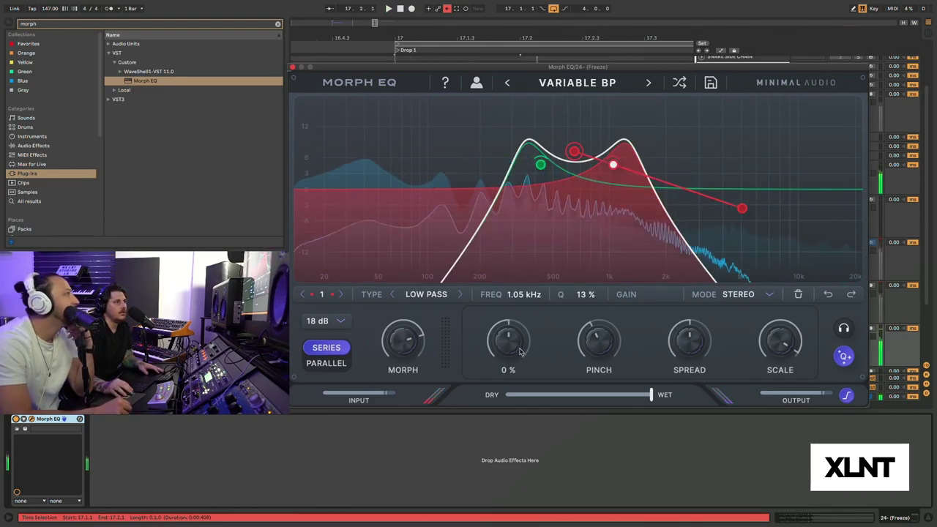
left_click_drag(519, 350, 523, 376)
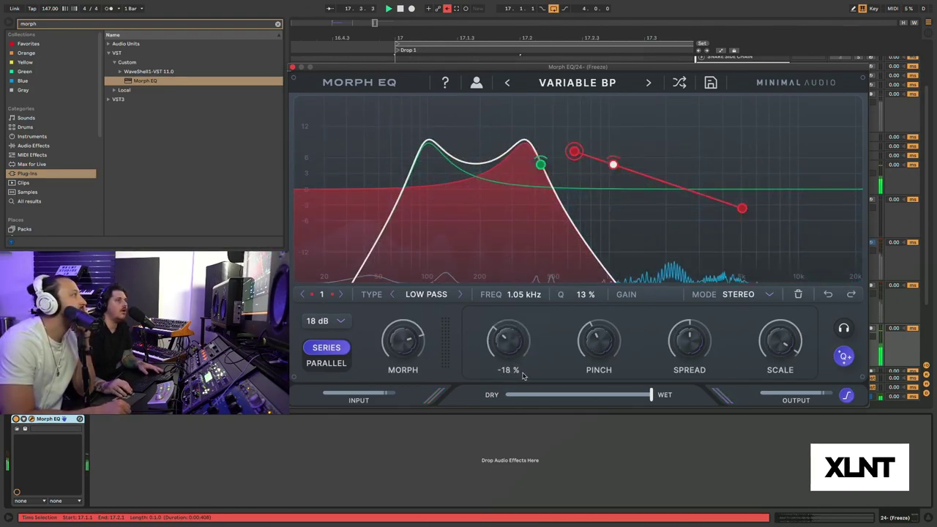
left_click_drag(402, 347, 431, 300)
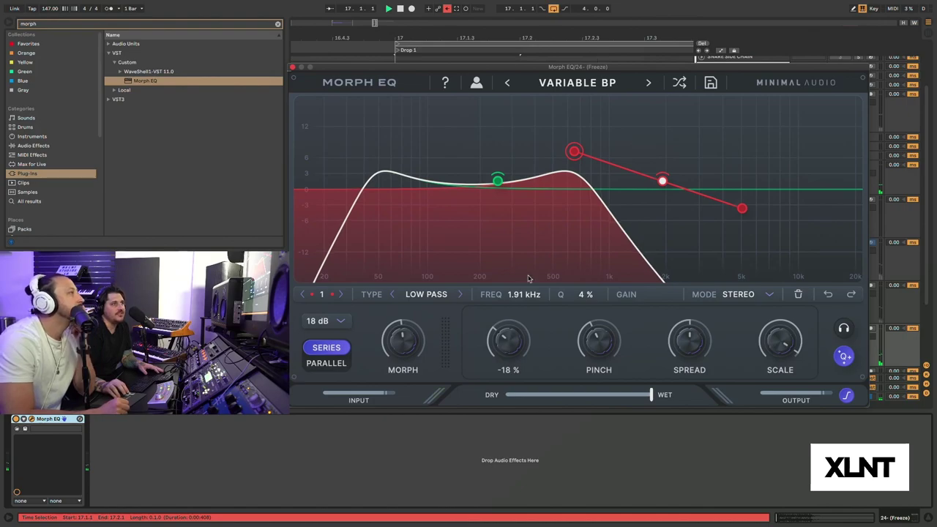
left_click_drag(528, 278, 508, 339)
left_click_drag(404, 343, 422, 313)
left_click_drag(506, 342, 516, 368)
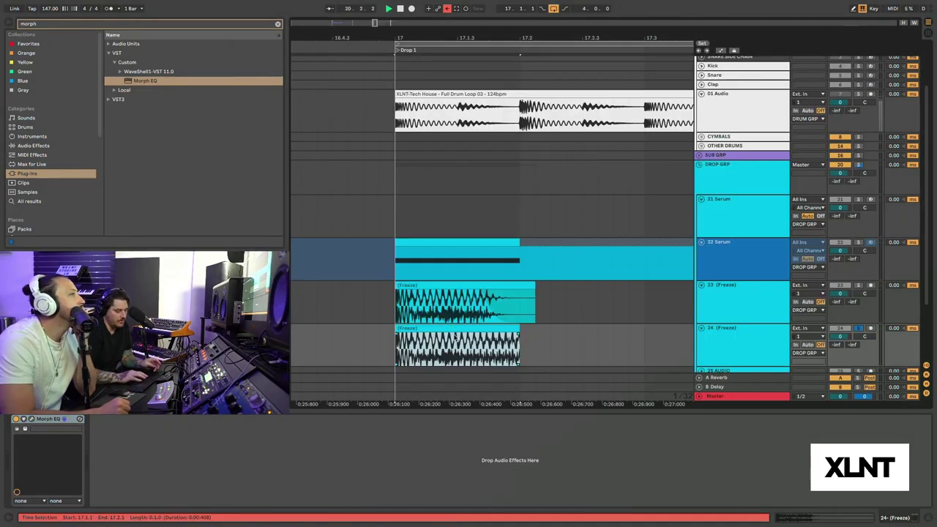
Step: Show automation and shape Morph EQ's Shift on the 24 (Freeze) clip, starting at 0.00 and peaking mid-clip
key("a")
scroll(455, 335, "down", 1)
left_click(445, 334)
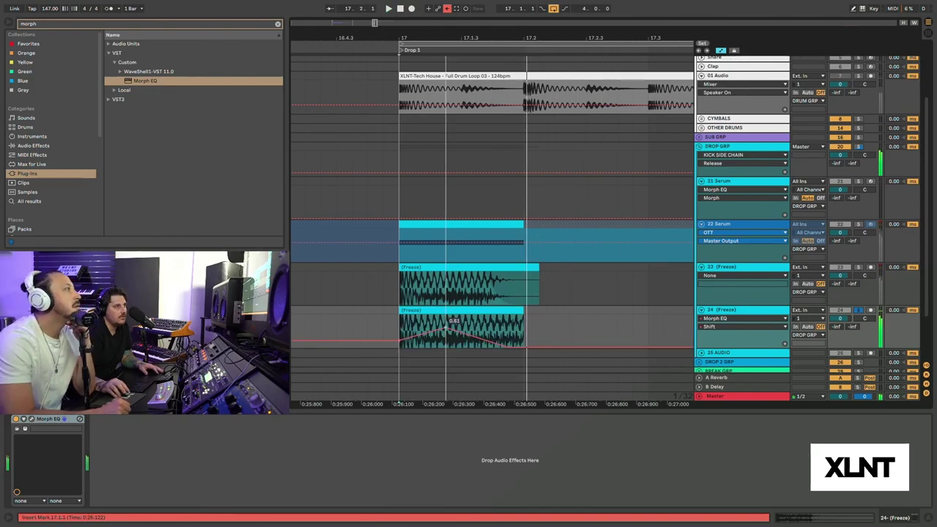
left_click(411, 342)
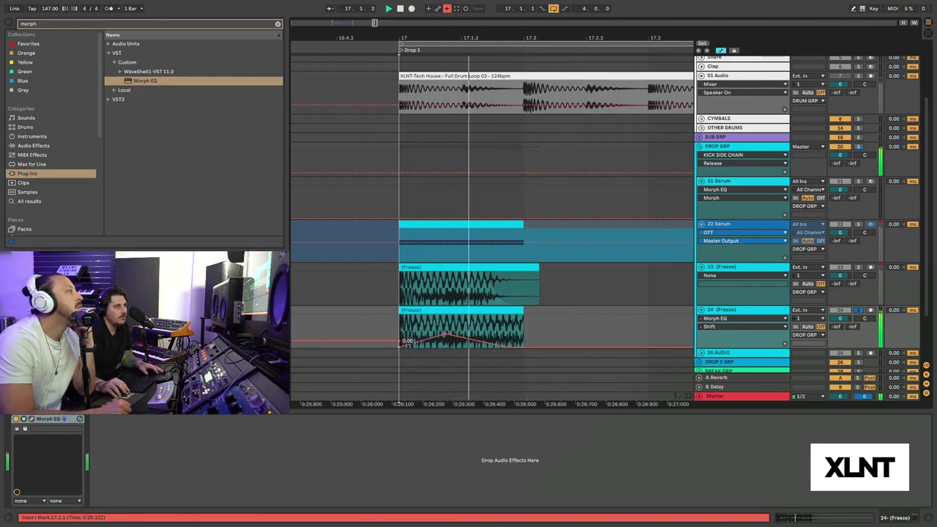